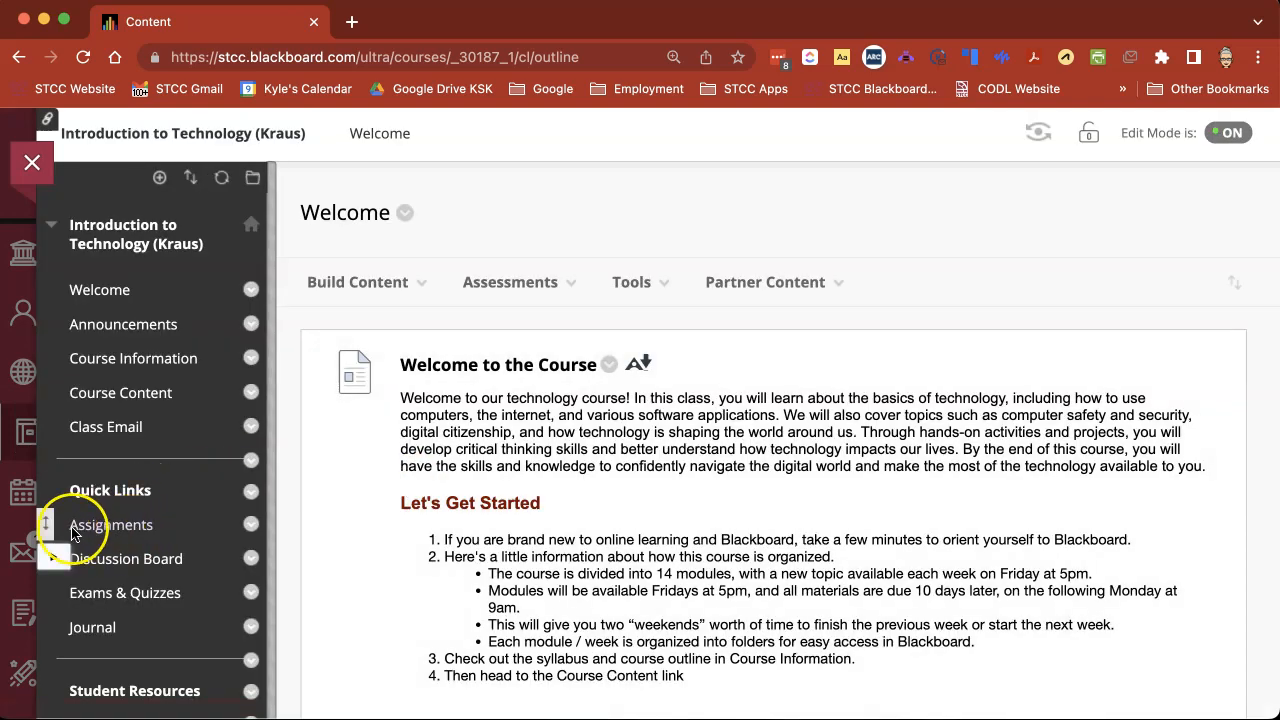
Open the course's Assignments area and start creating a new assignment there.
{"action": "left_click", "coordinate": [117, 535]}
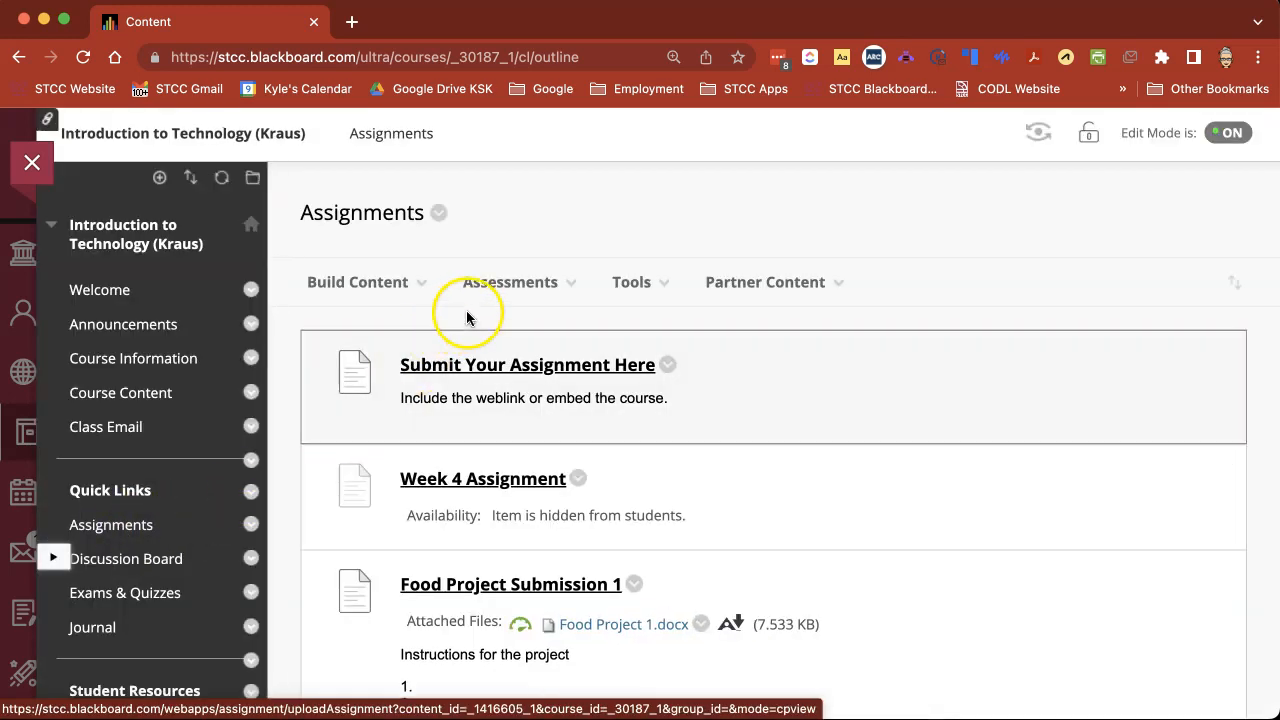
{"action": "left_click", "coordinate": [497, 283]}
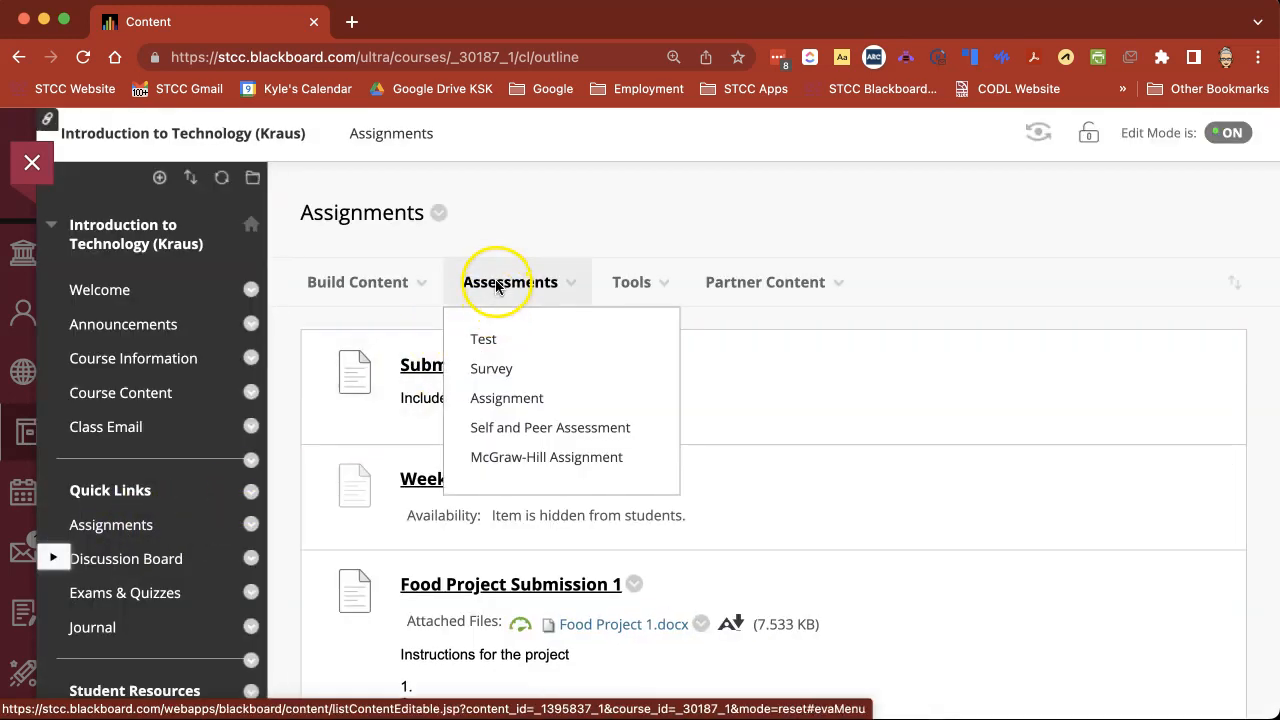
{"action": "left_click", "coordinate": [527, 400]}
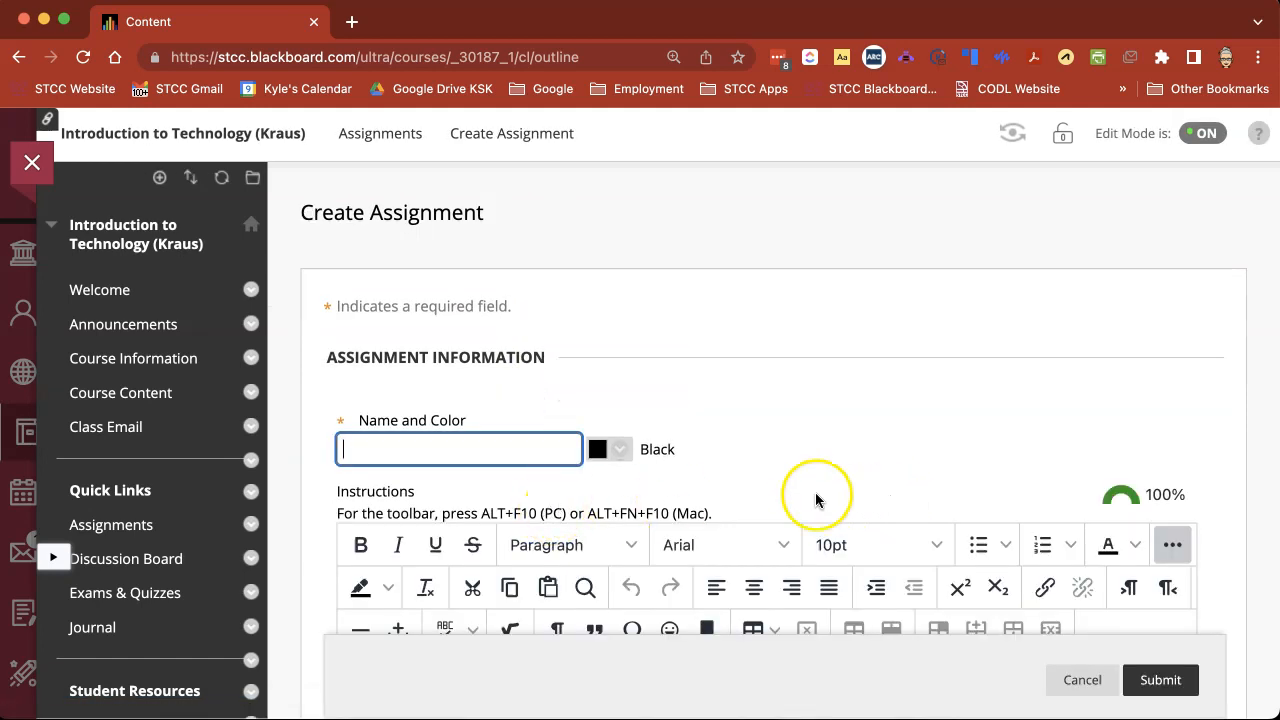
Enter "Assignment" as the name of the new assignment.
{"action": "left_click", "coordinate": [453, 451]}
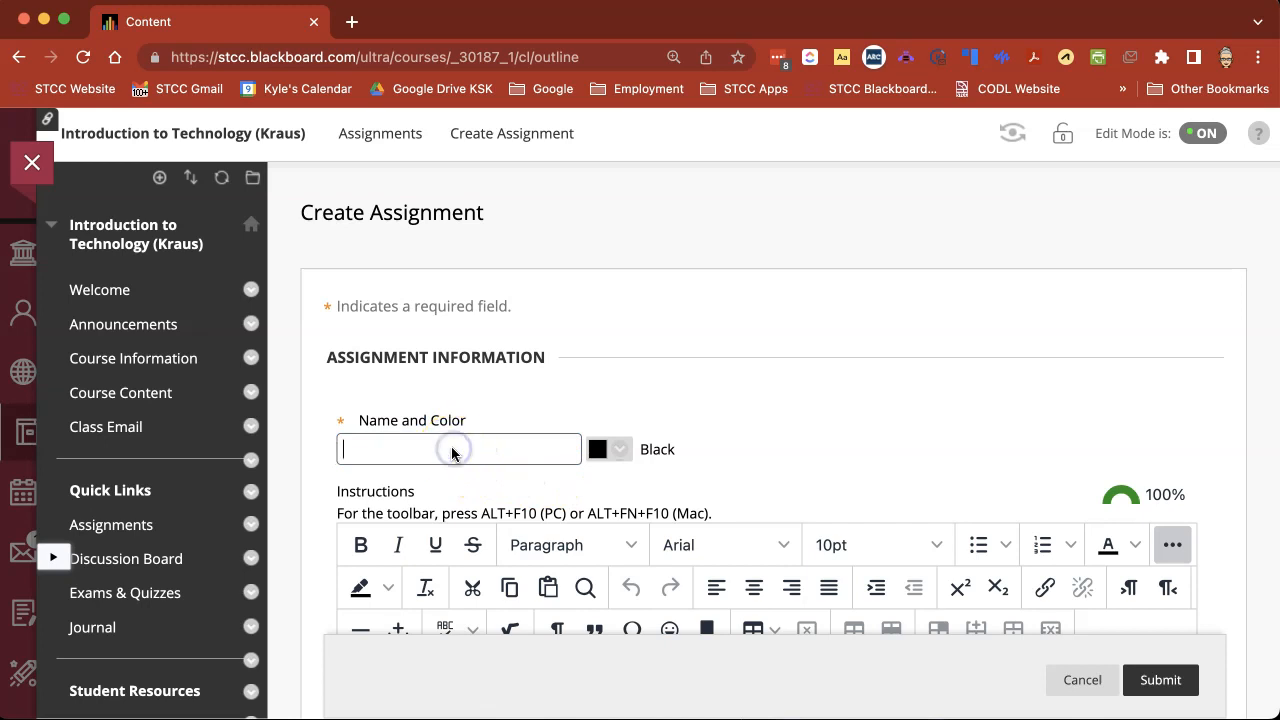
{"action": "type", "text": "Assignment"}
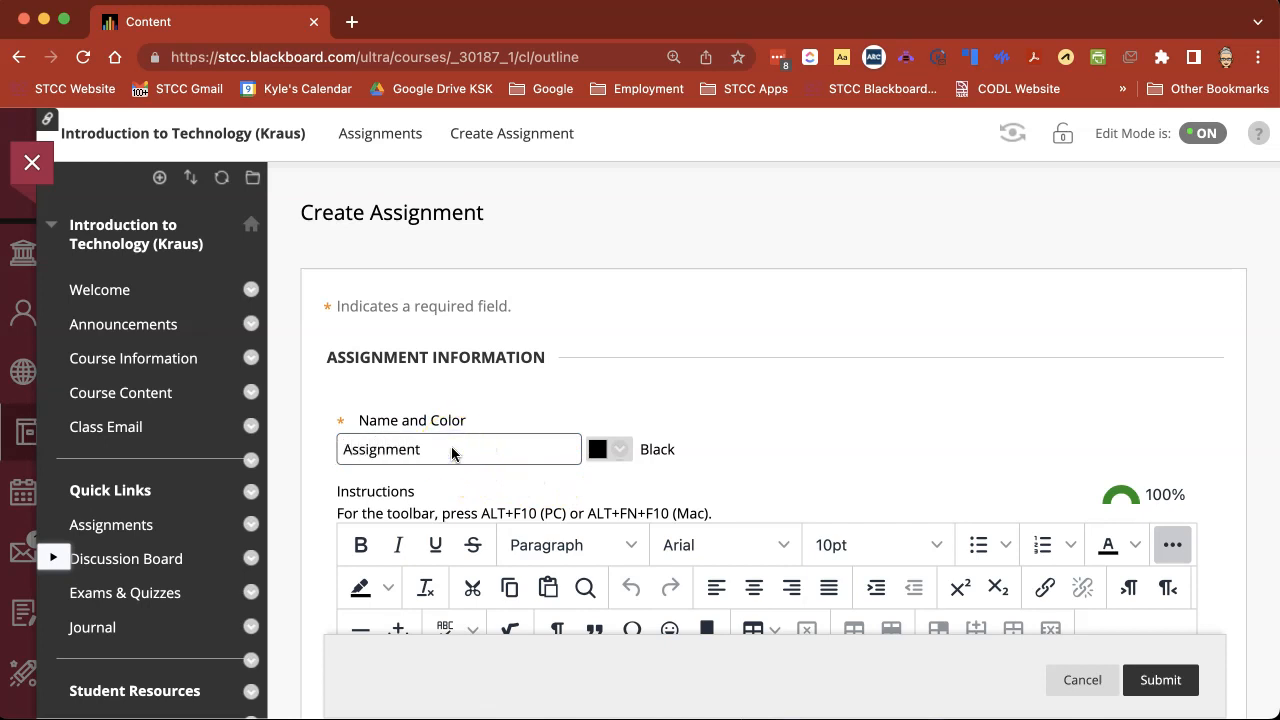
Enter "Descriptions" as the text of the assignment's instructions.
{"action": "scroll", "coordinate": [452, 453], "scroll_direction": "down", "scroll_amount": 5}
{"action": "scroll", "coordinate": [452, 453], "scroll_direction": "down", "scroll_amount": 1}
{"action": "left_click", "coordinate": [457, 431]}
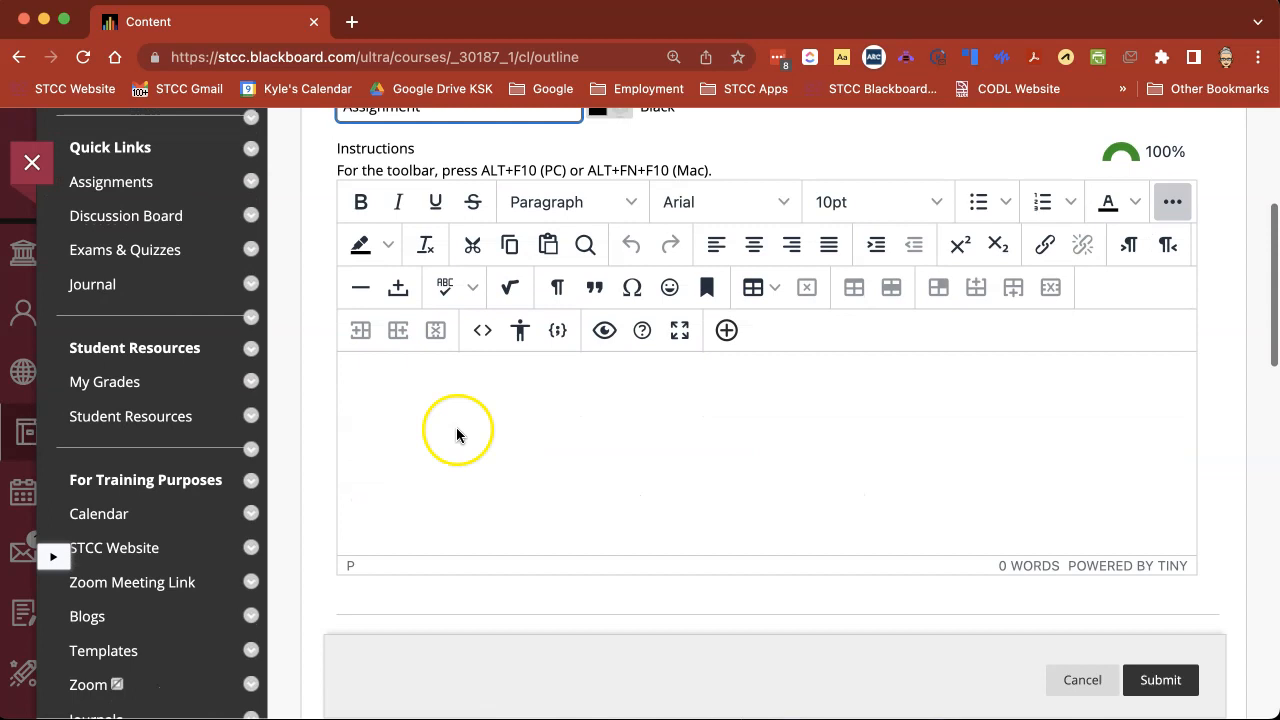
{"action": "type", "text": "Desc"}
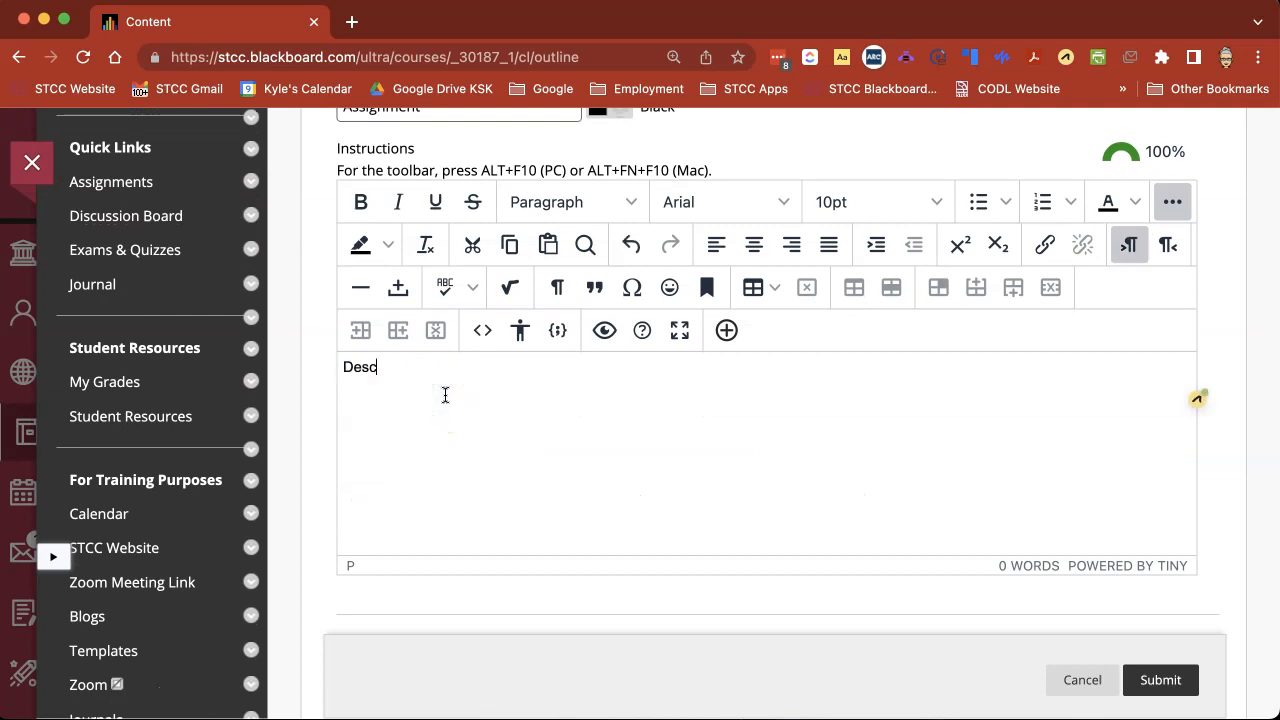
{"action": "type", "text": "riptions"}
Turn on the assignment's due date with 08/09/2023 at 11:14 AM.
{"action": "scroll", "coordinate": [588, 421], "scroll_direction": "down", "scroll_amount": 5}
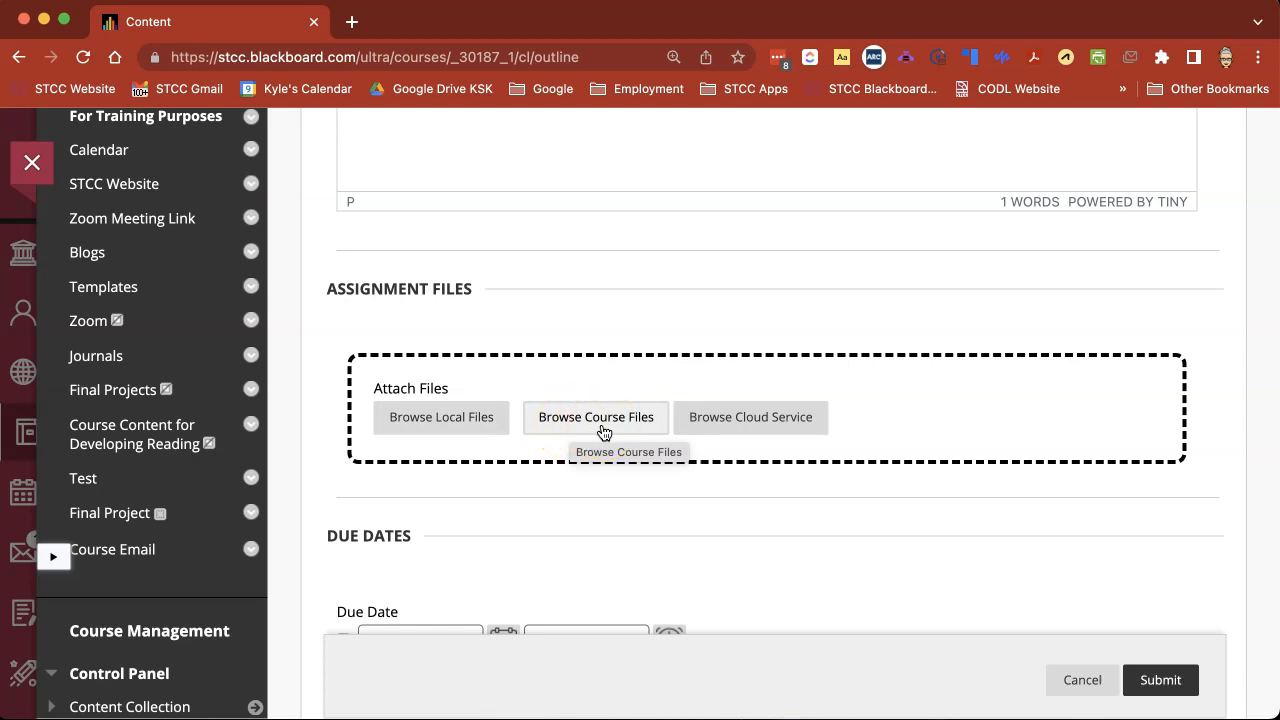
{"action": "left_click", "coordinate": [721, 431]}
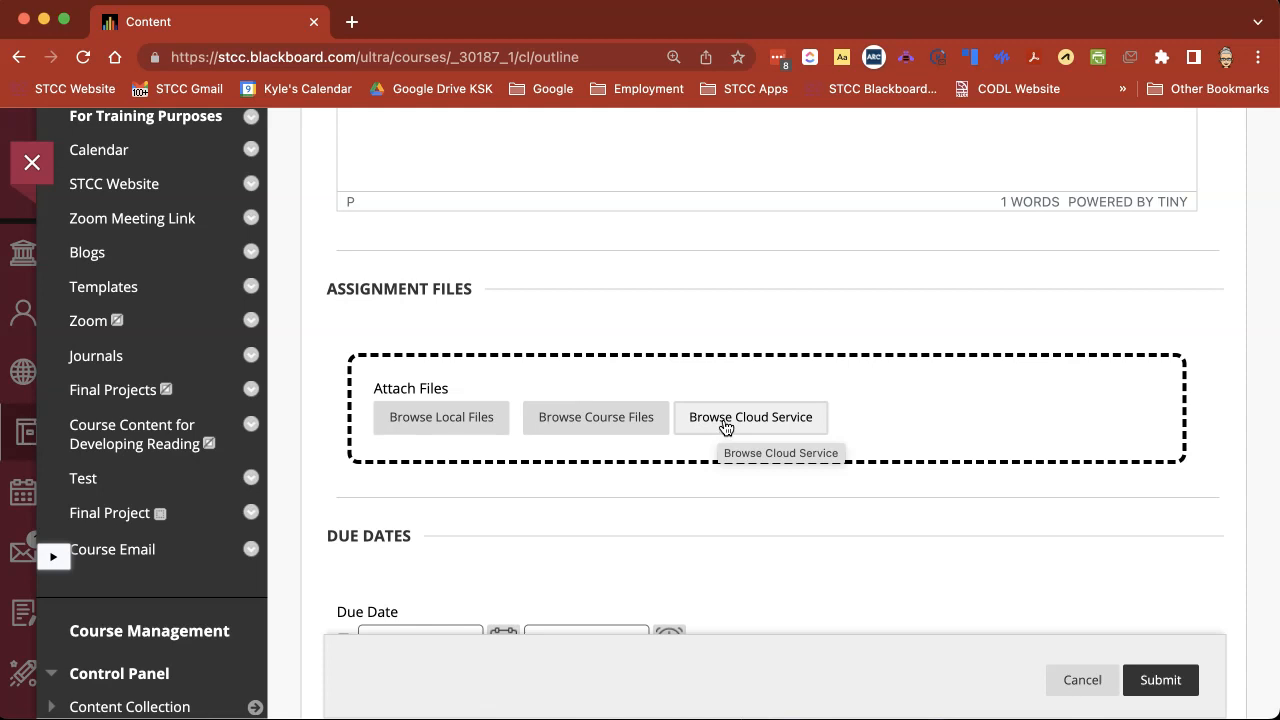
{"action": "scroll", "coordinate": [725, 426], "scroll_direction": "down", "scroll_amount": 5}
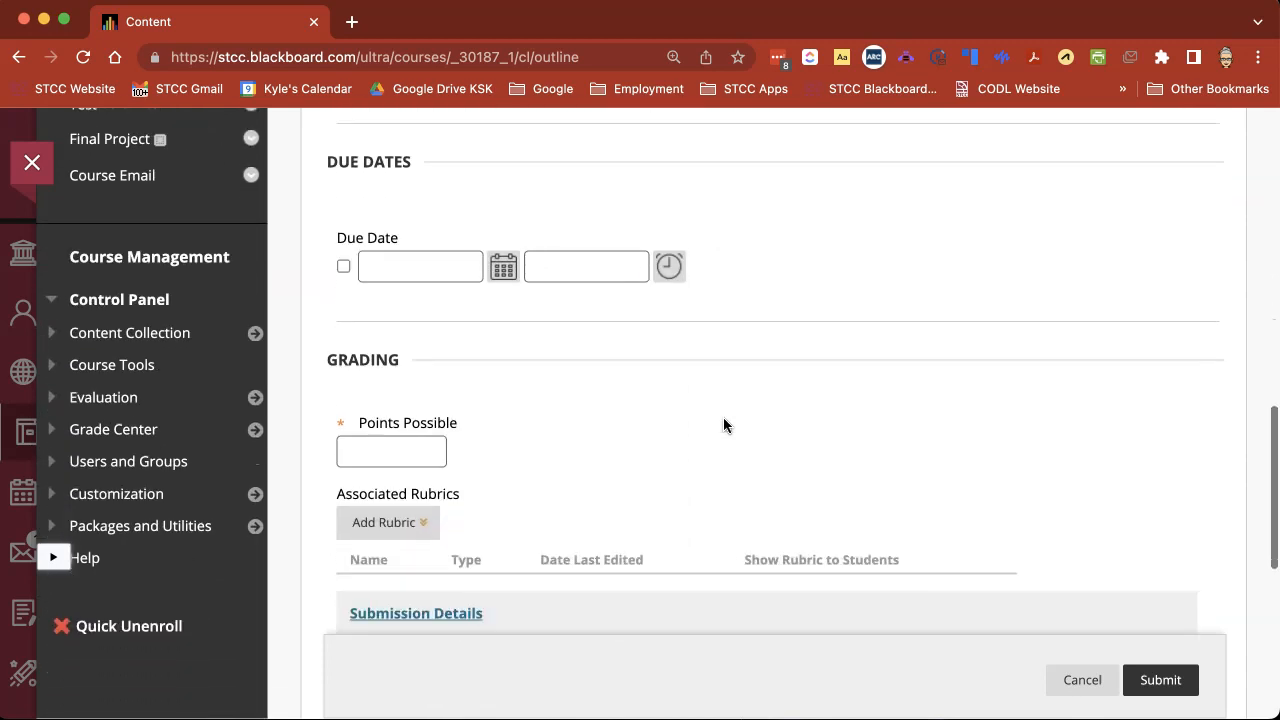
{"action": "left_click", "coordinate": [343, 266]}
{"action": "left_click", "coordinate": [411, 264]}
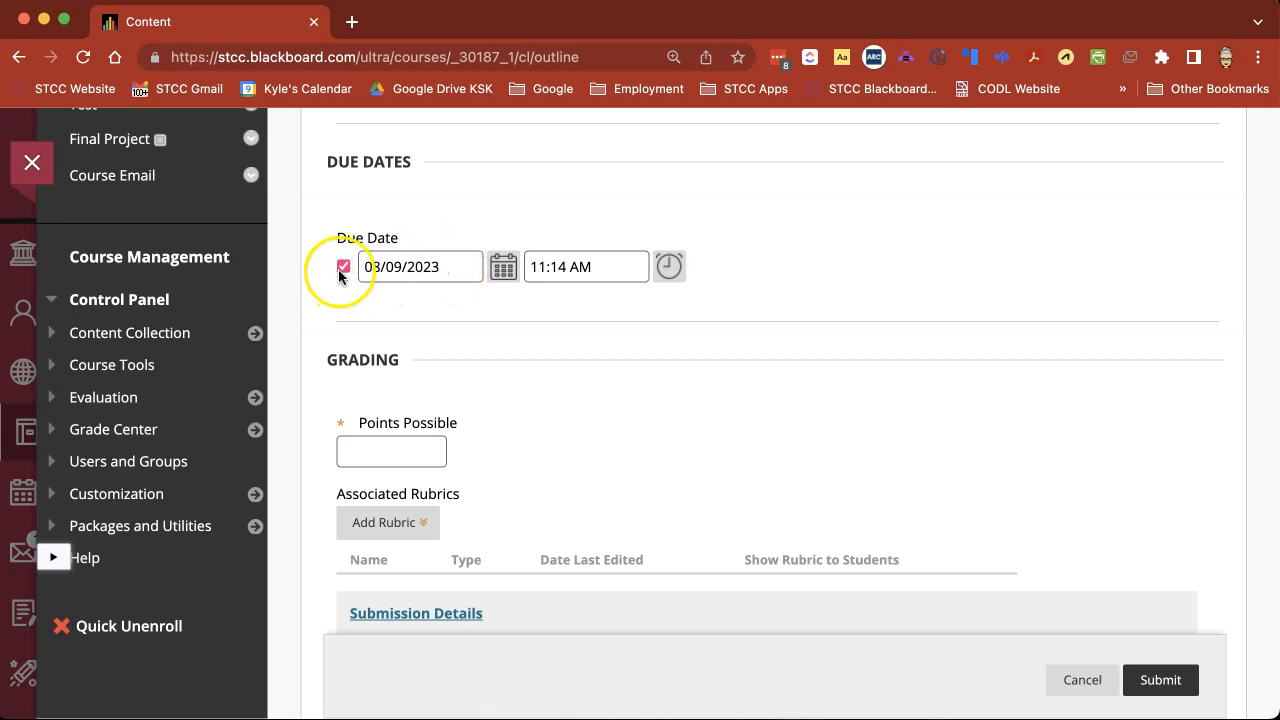
{"action": "left_click", "coordinate": [366, 266]}
{"action": "left_click", "coordinate": [505, 268]}
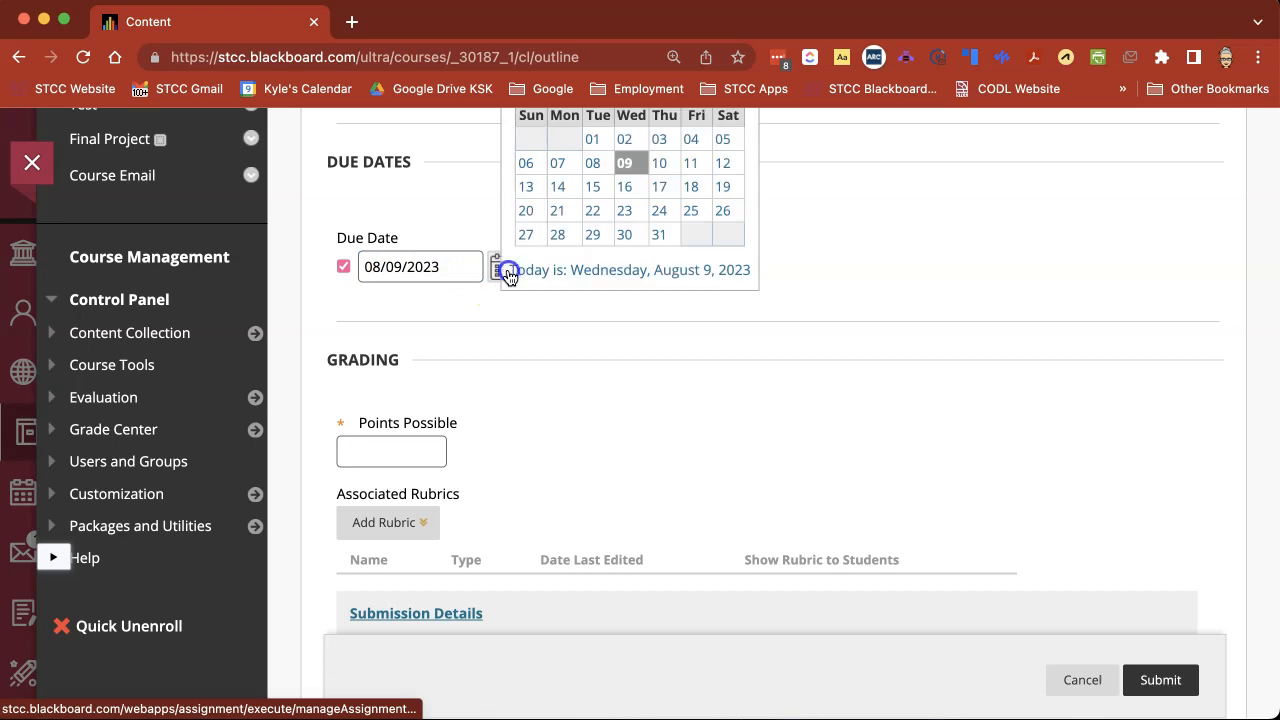
{"action": "left_click", "coordinate": [578, 388]}
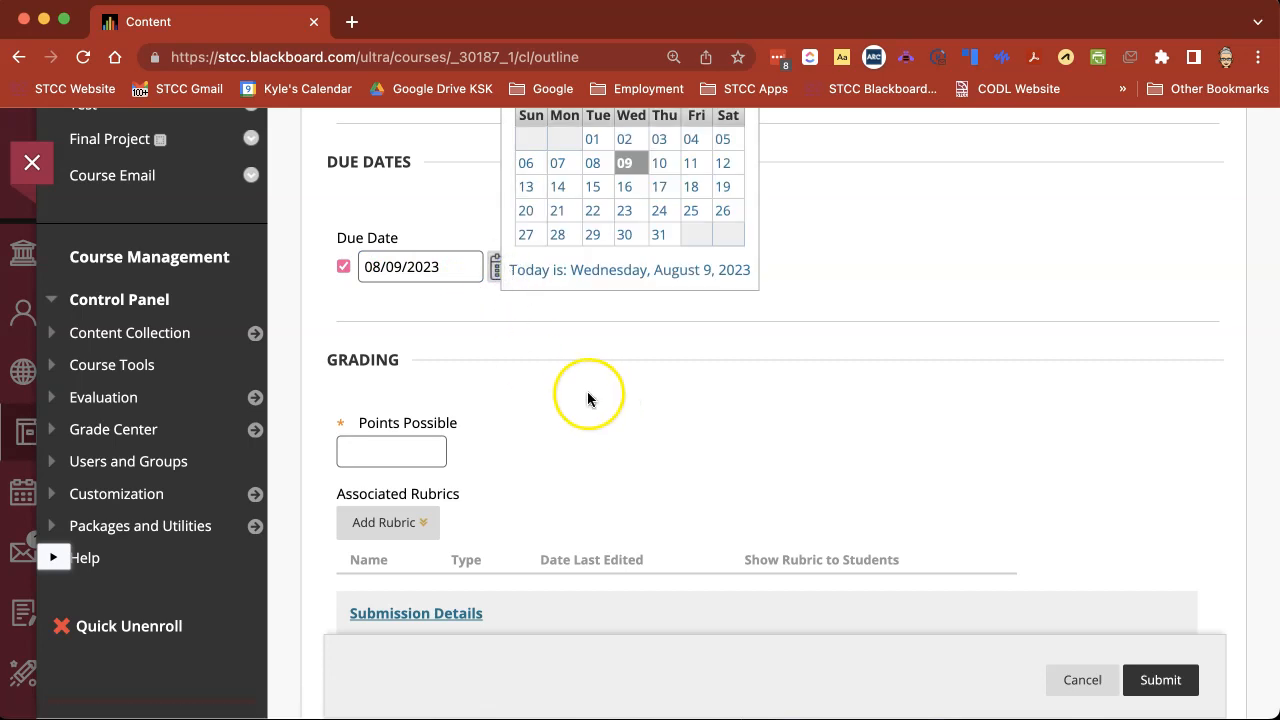
{"action": "left_click", "coordinate": [580, 360]}
{"action": "left_click", "coordinate": [612, 271]}
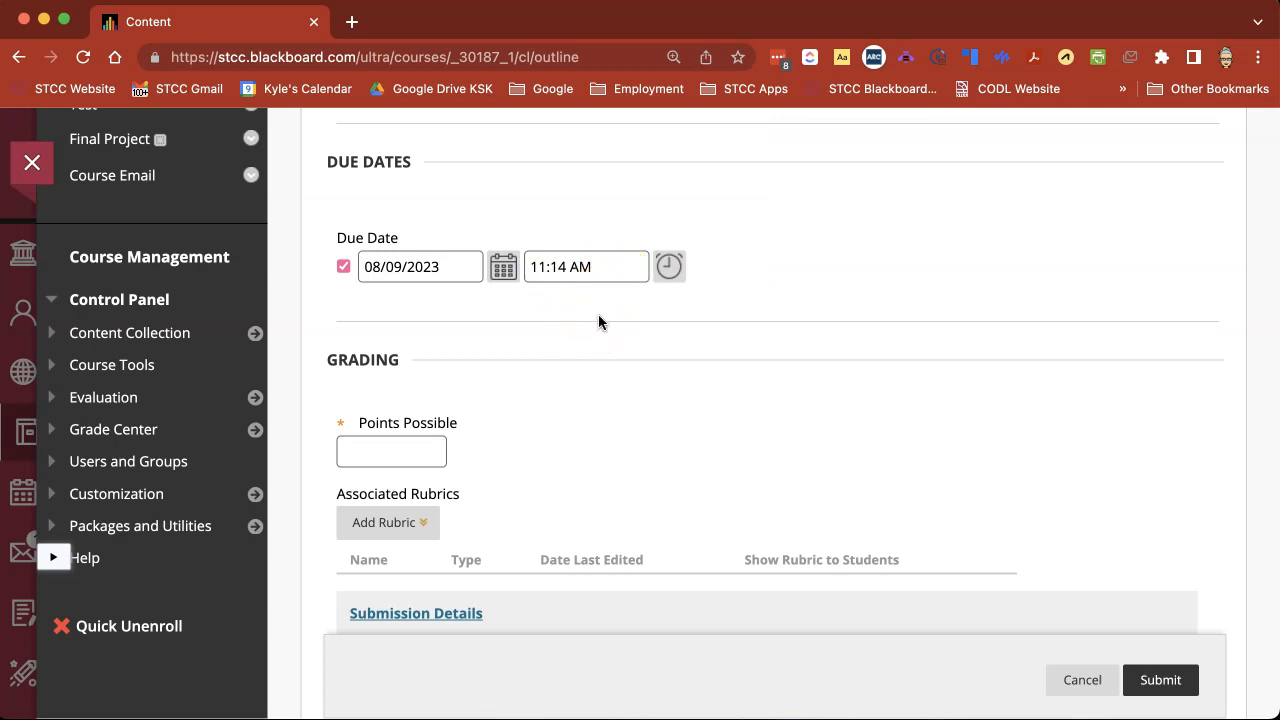
Try 0 as the assignment's points possible and clear the value again.
{"action": "scroll", "coordinate": [598, 321], "scroll_direction": "down", "scroll_amount": 4}
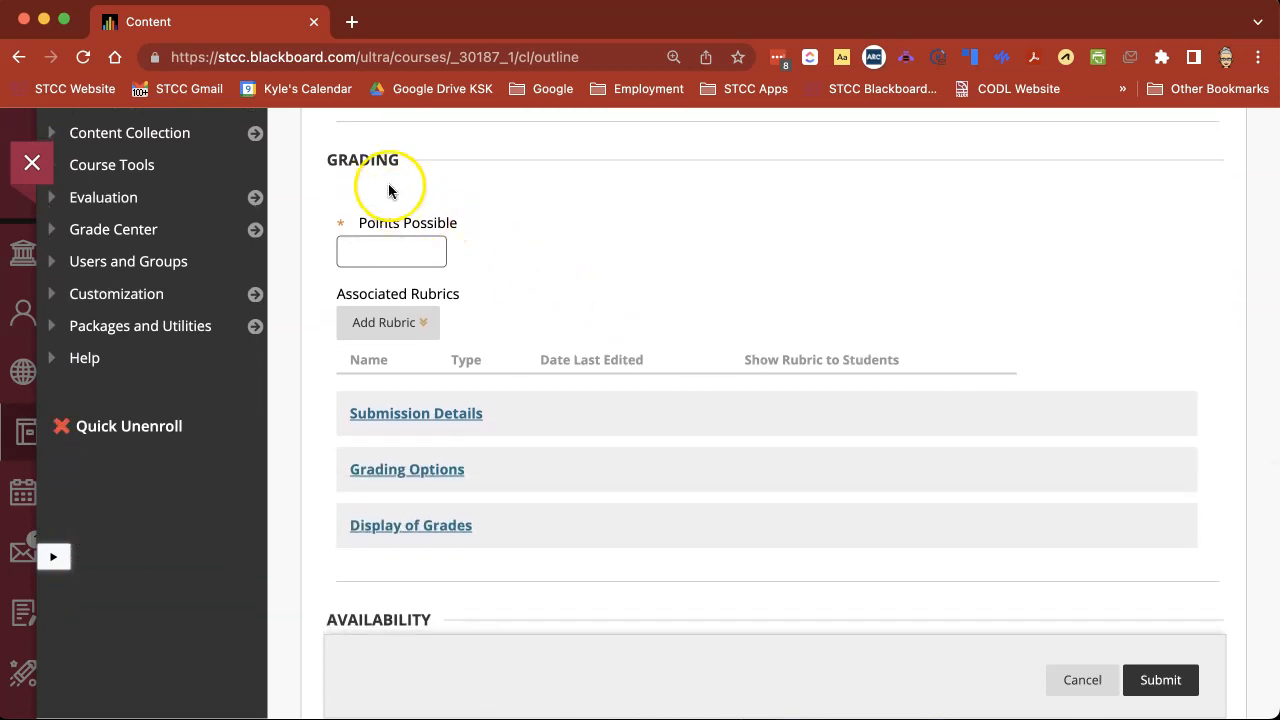
{"action": "left_click", "coordinate": [369, 249]}
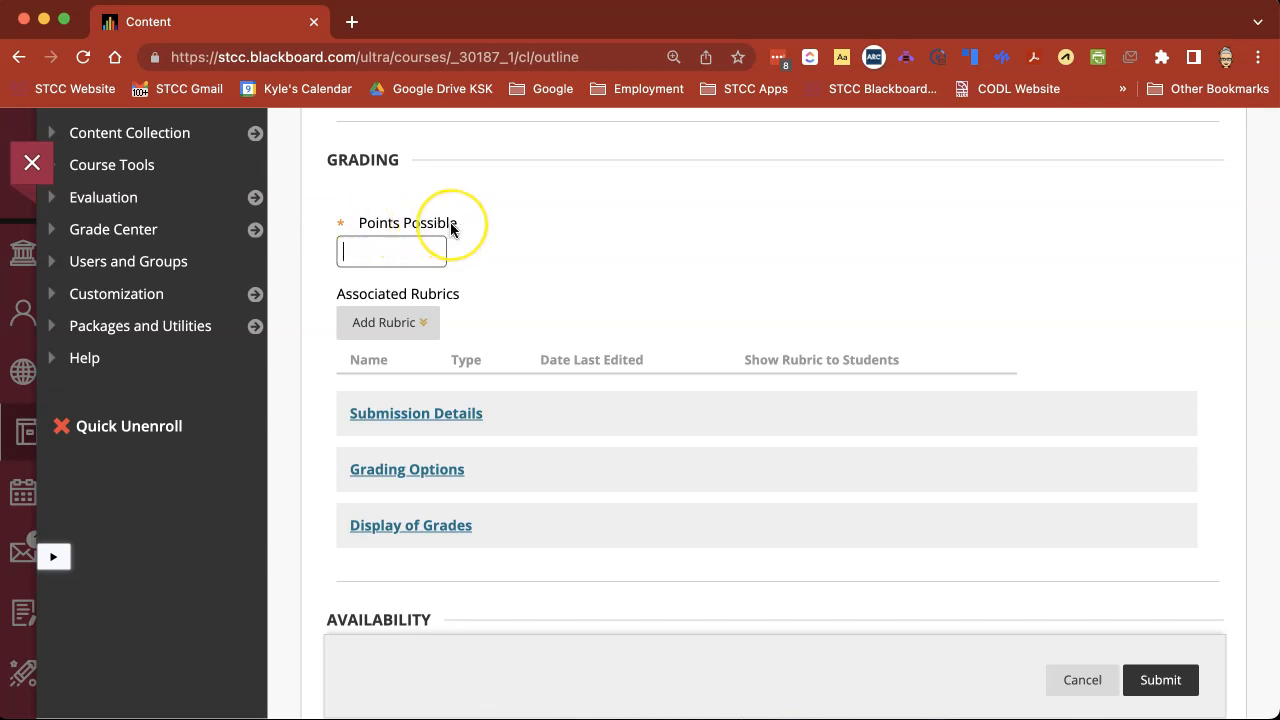
{"action": "type", "text": "0"}
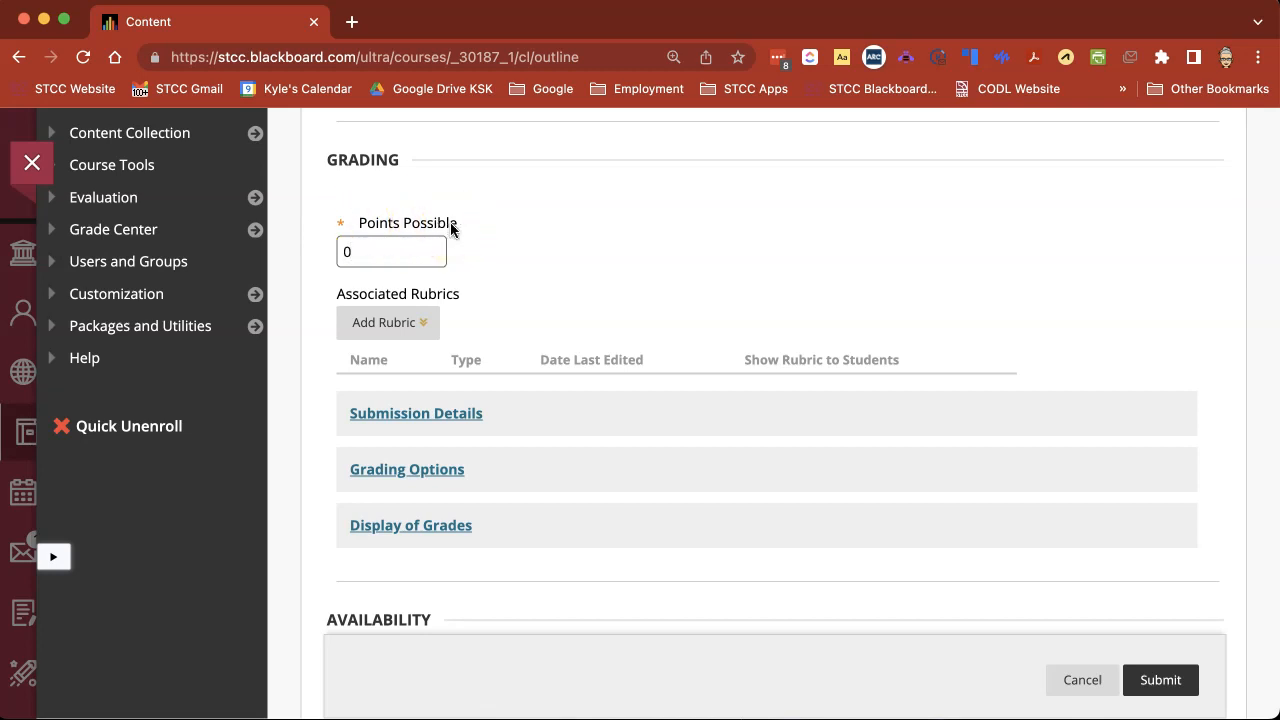
{"action": "left_click", "coordinate": [390, 240]}
{"action": "key", "text": "BackSpace"}
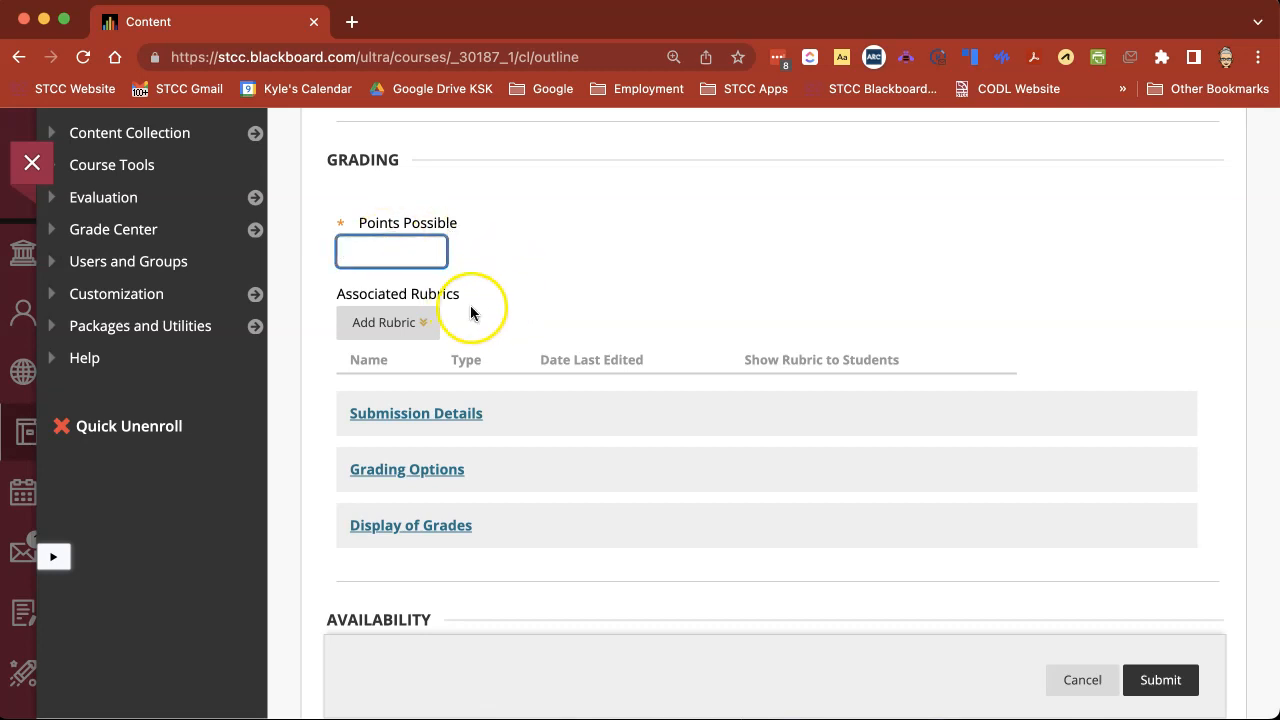
{"action": "scroll", "coordinate": [512, 309], "scroll_direction": "down", "scroll_amount": 3}
{"action": "left_click", "coordinate": [386, 216]}
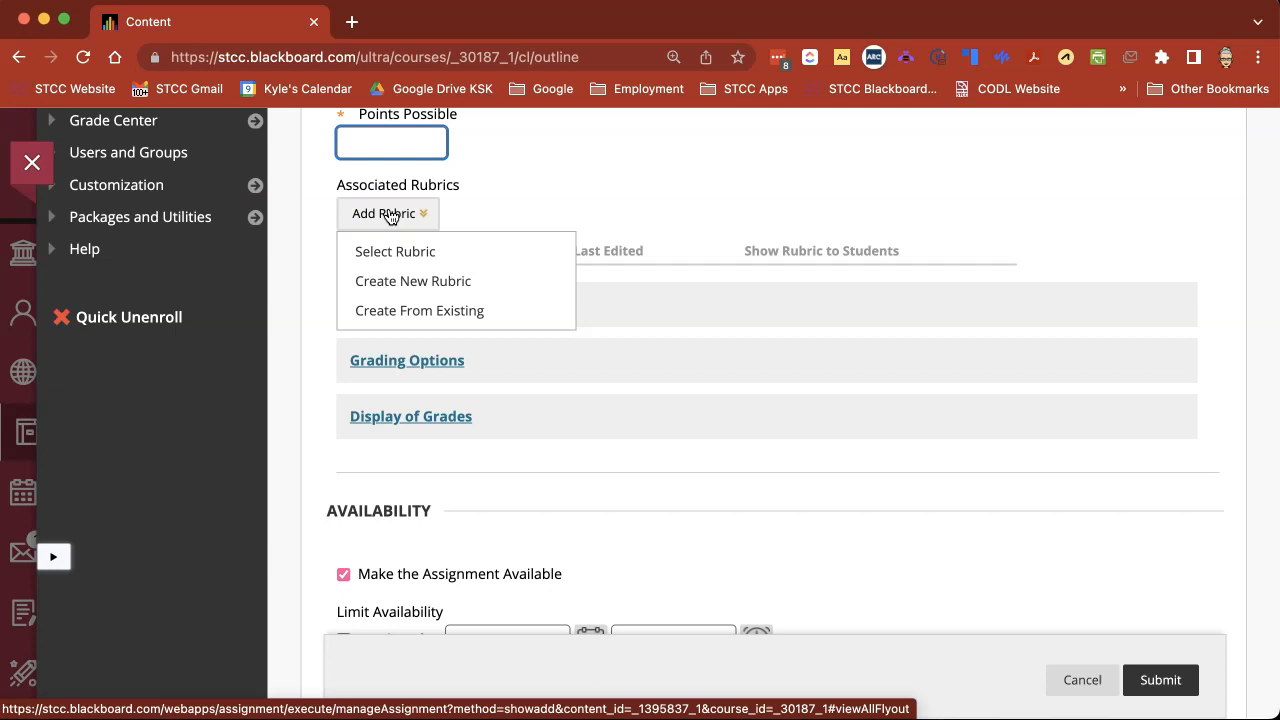
{"action": "left_click", "coordinate": [394, 253]}
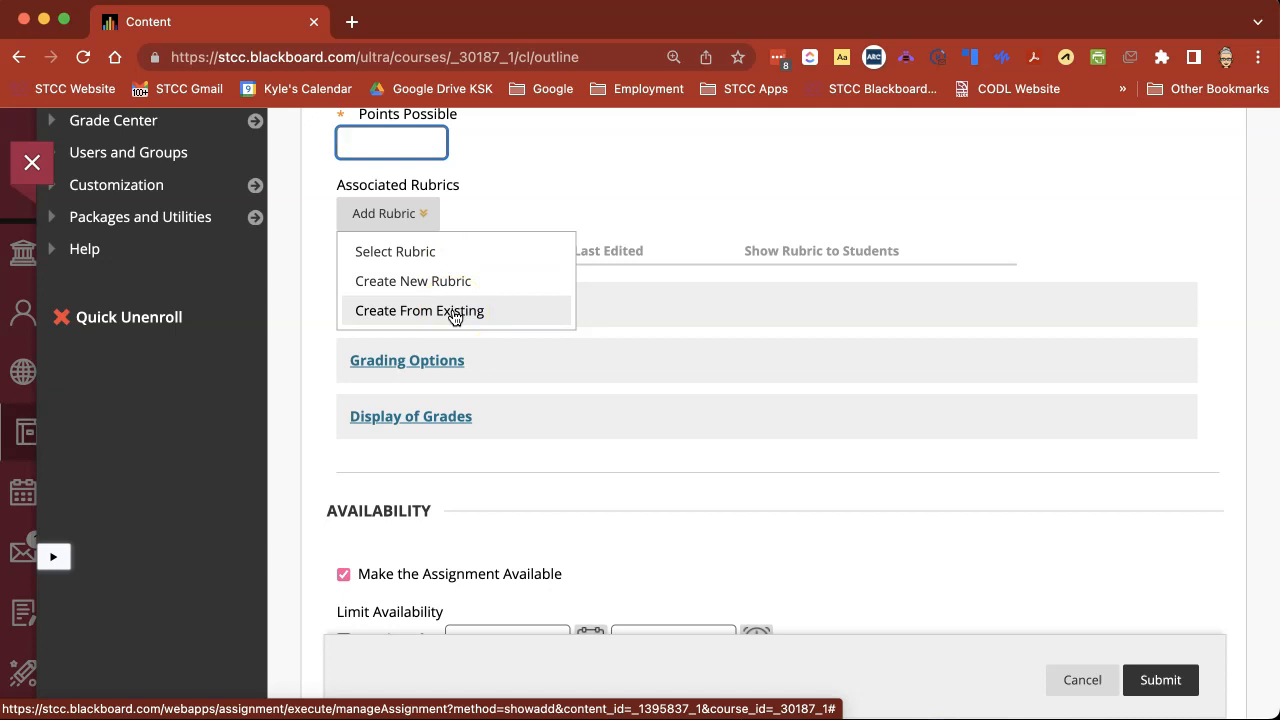
{"action": "left_click", "coordinate": [572, 216]}
Expand the submission details, try the Group Submission type, and return the assignment to Individual Submission.
{"action": "scroll", "coordinate": [497, 290], "scroll_direction": "down", "scroll_amount": 1}
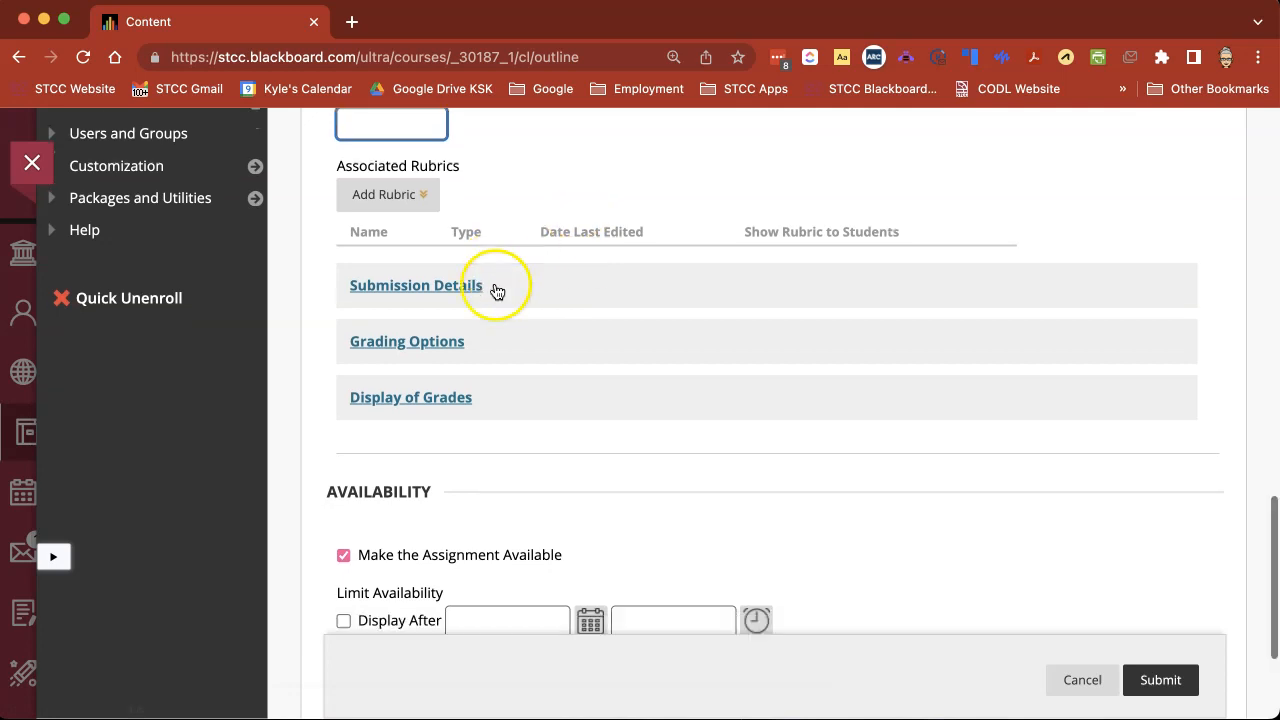
{"action": "scroll", "coordinate": [497, 290], "scroll_direction": "down", "scroll_amount": 3}
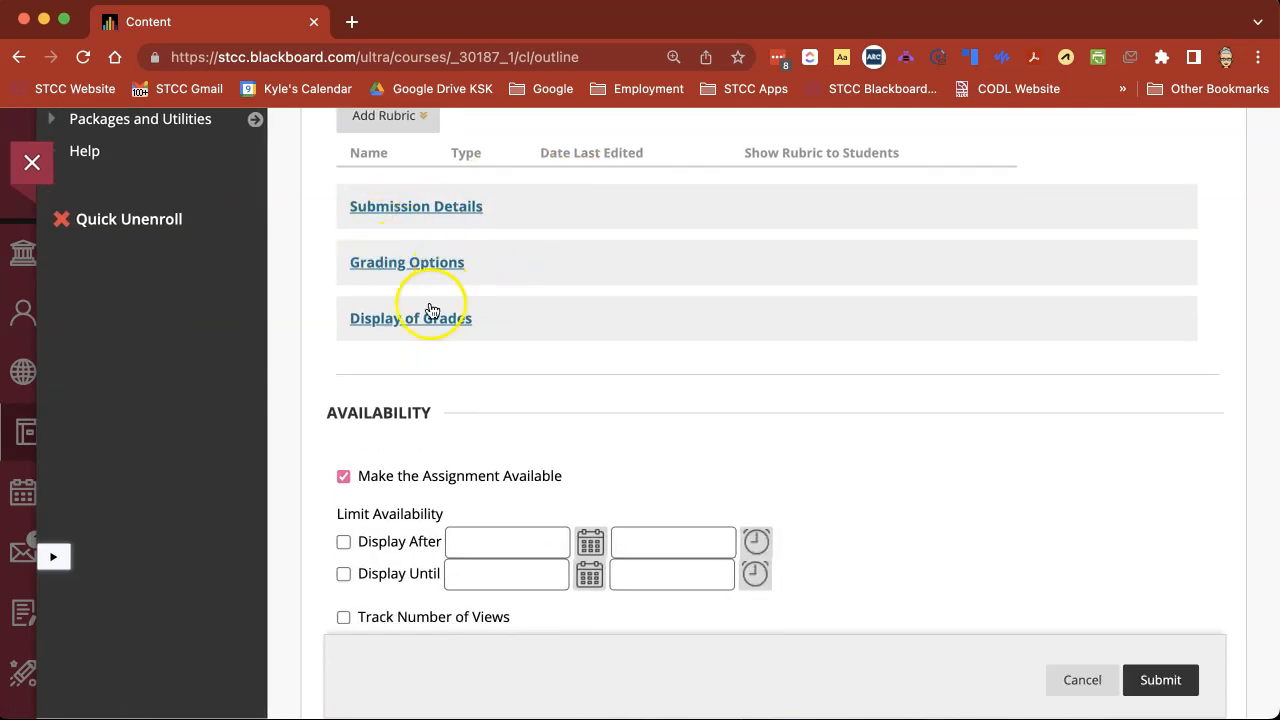
{"action": "scroll", "coordinate": [432, 211], "scroll_direction": "up", "scroll_amount": 1}
{"action": "left_click", "coordinate": [431, 209]}
{"action": "scroll", "coordinate": [573, 300], "scroll_direction": "down", "scroll_amount": 2}
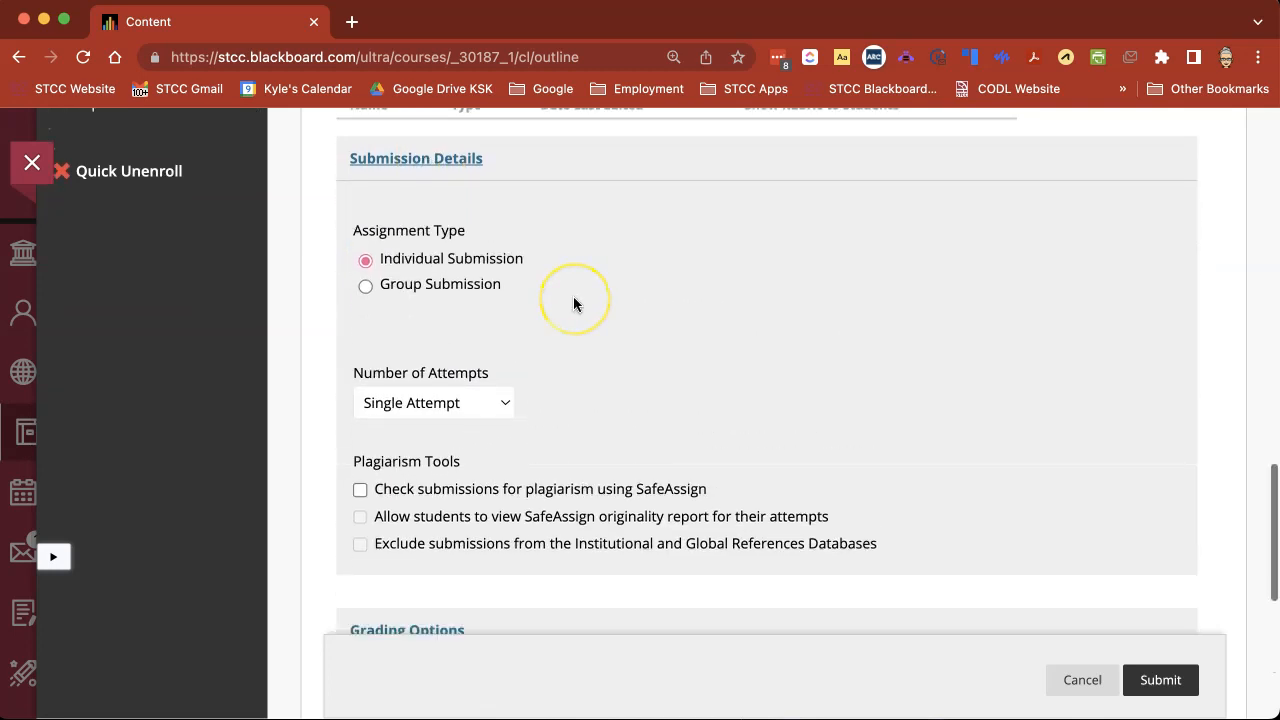
{"action": "scroll", "coordinate": [573, 296], "scroll_direction": "down", "scroll_amount": 2}
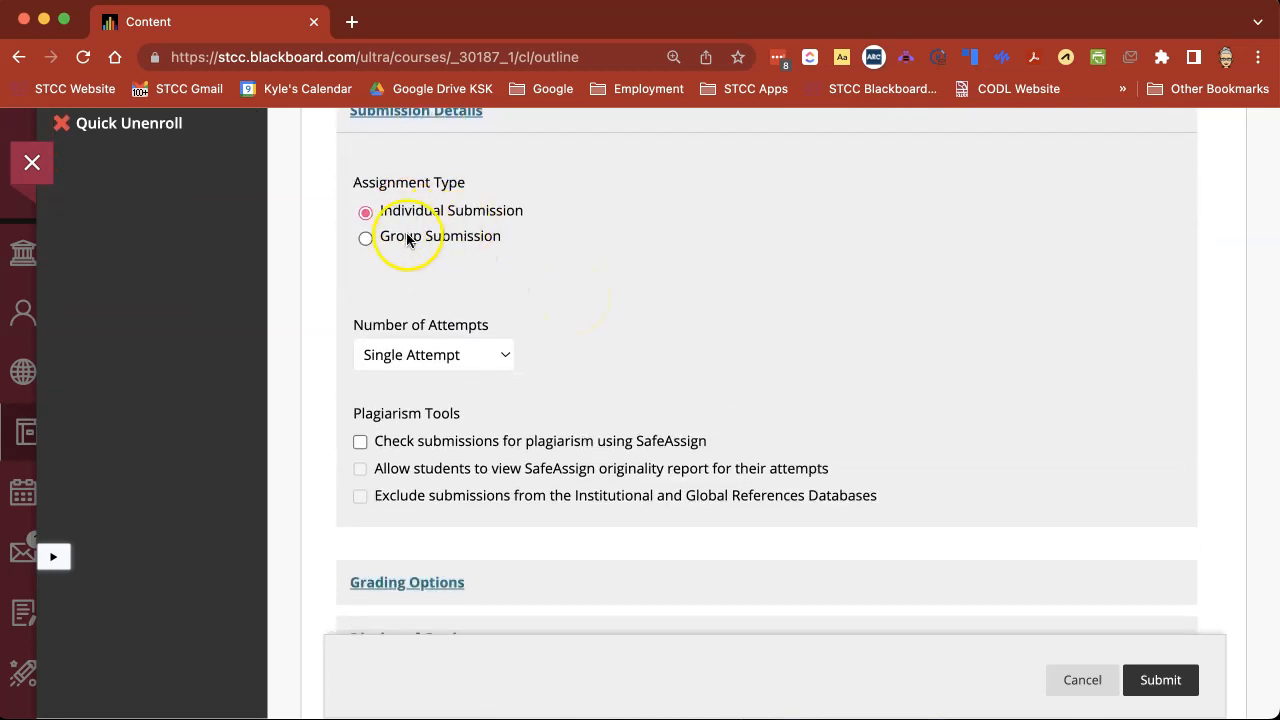
{"action": "left_click", "coordinate": [366, 238]}
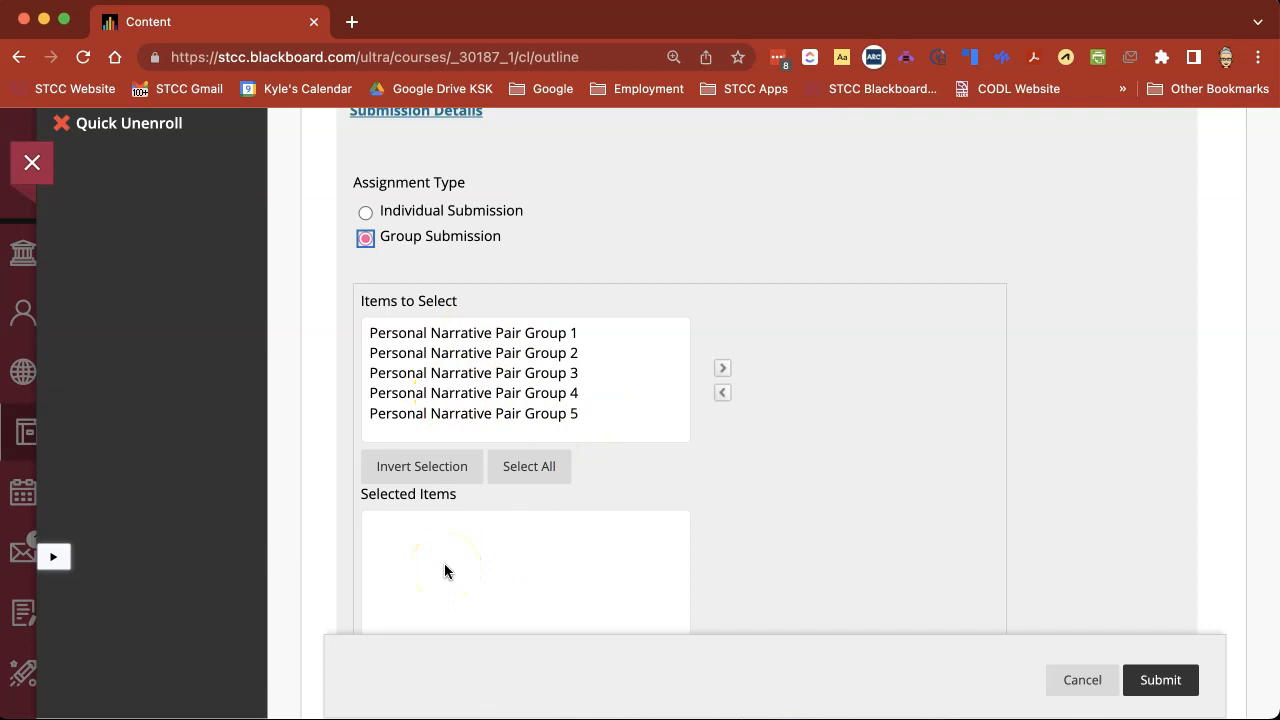
{"action": "left_click", "coordinate": [366, 214]}
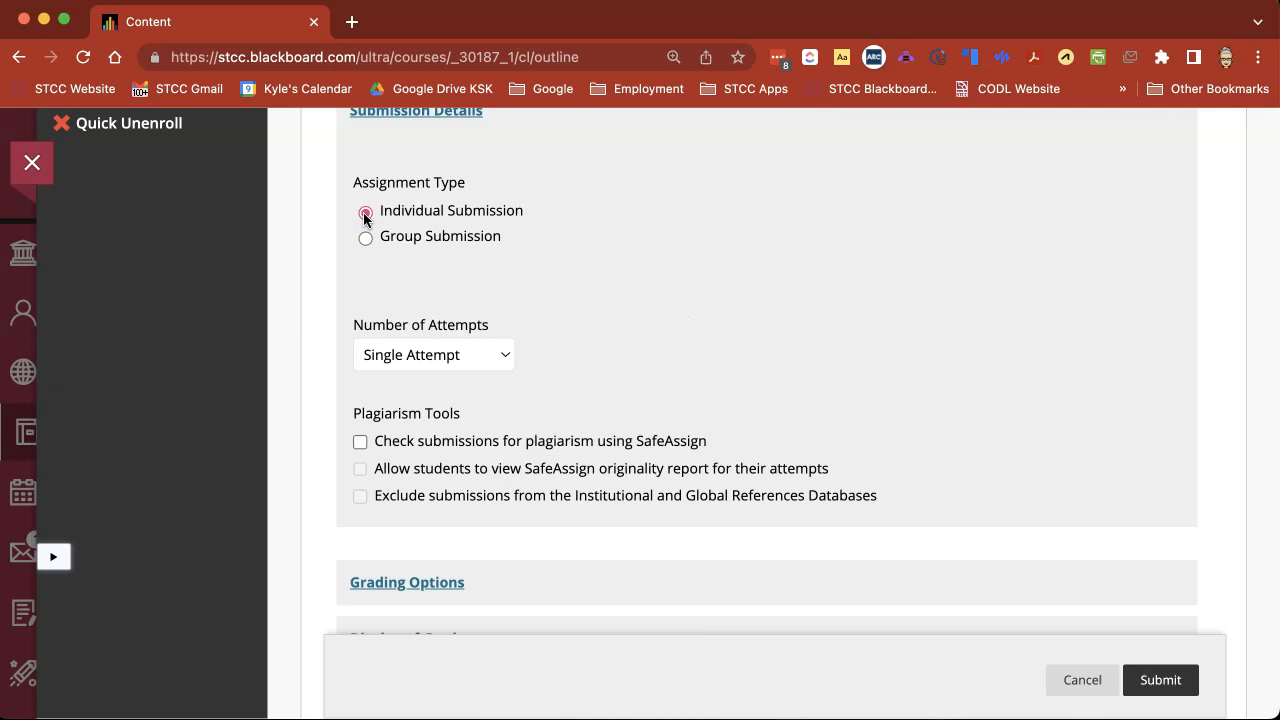
Set the number of attempts to Multiple attempts with a maximum of 5.
{"action": "scroll", "coordinate": [604, 338], "scroll_direction": "down", "scroll_amount": 1}
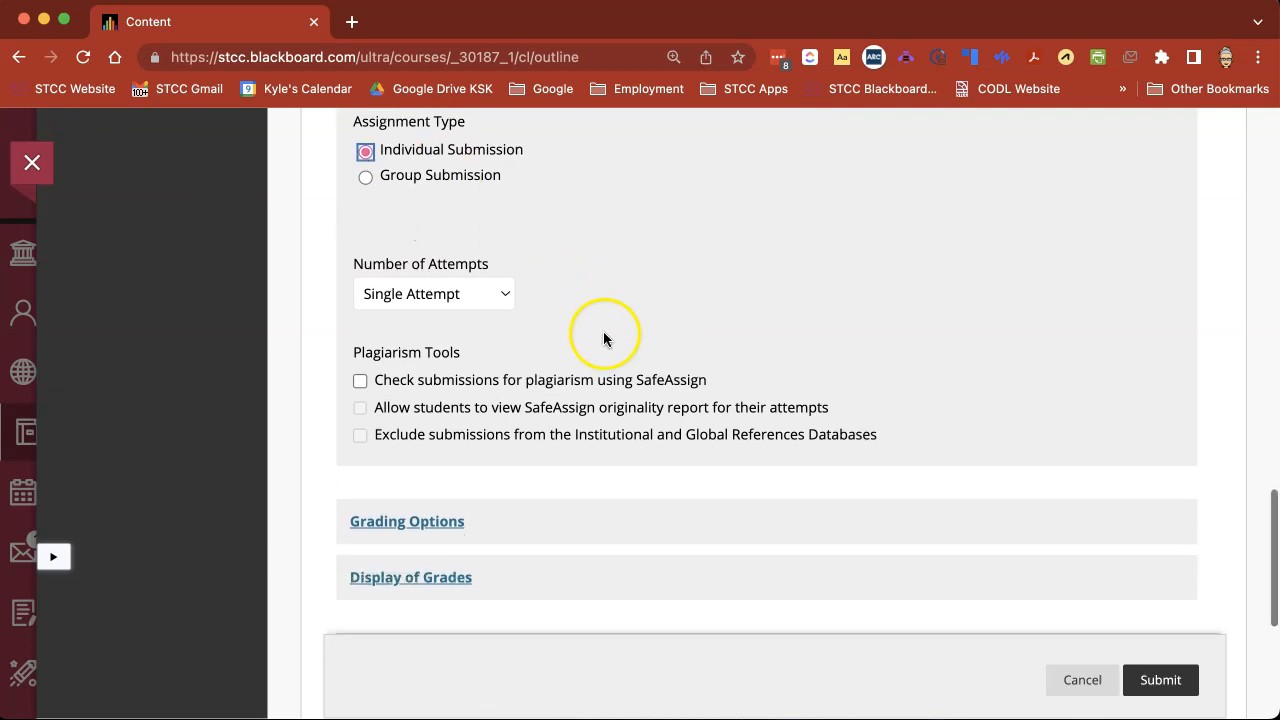
{"action": "left_click", "coordinate": [463, 300]}
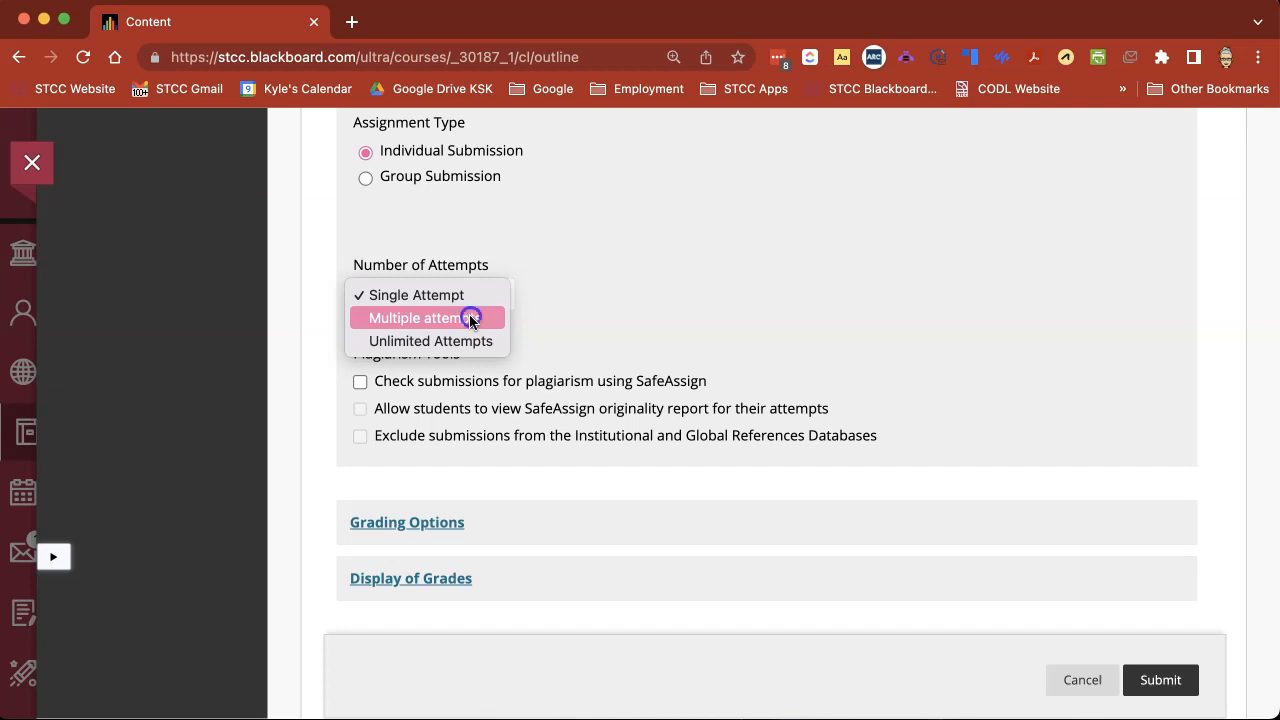
{"action": "left_click", "coordinate": [469, 318]}
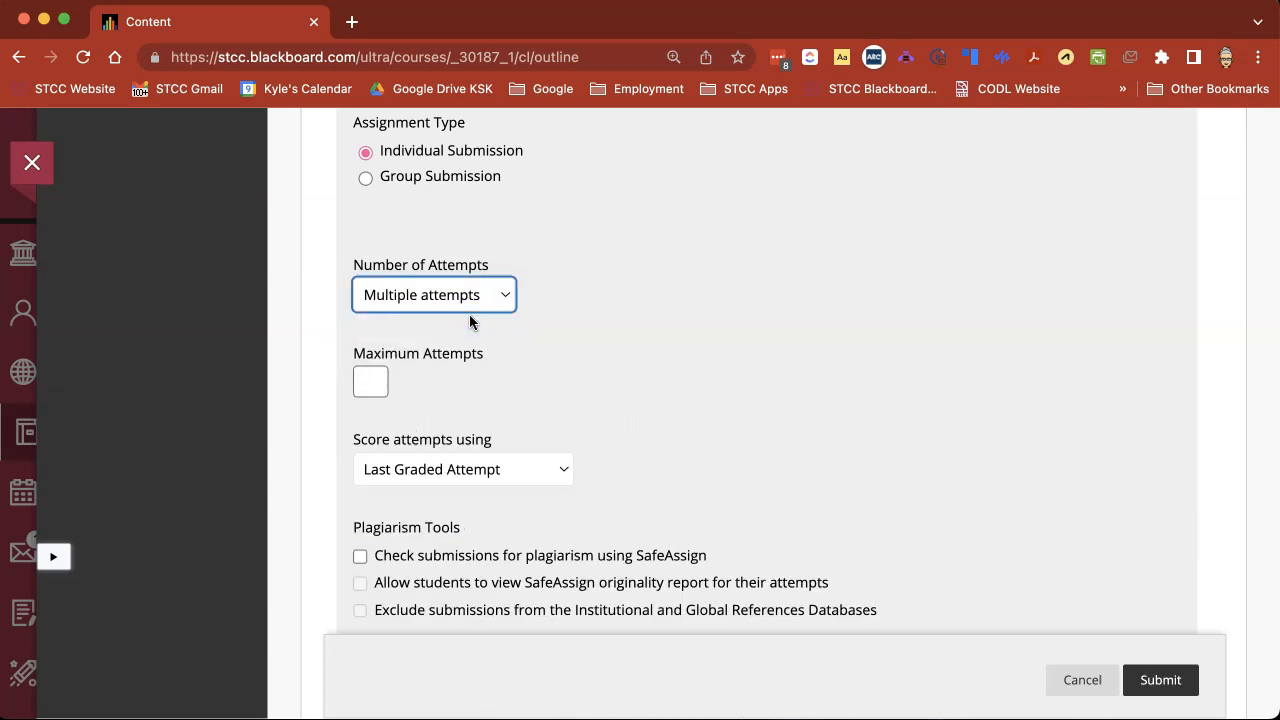
{"action": "left_click", "coordinate": [377, 372]}
{"action": "left_click", "coordinate": [424, 296]}
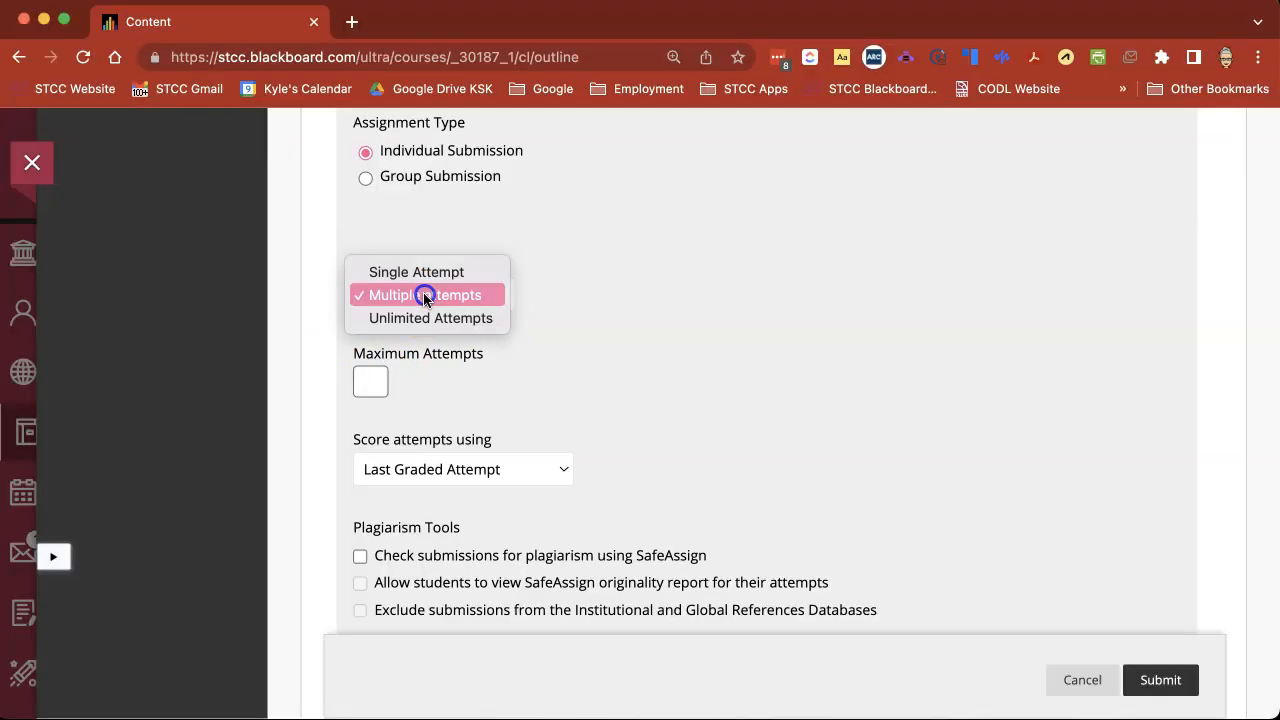
{"action": "left_click", "coordinate": [424, 318]}
{"action": "left_click", "coordinate": [424, 298]}
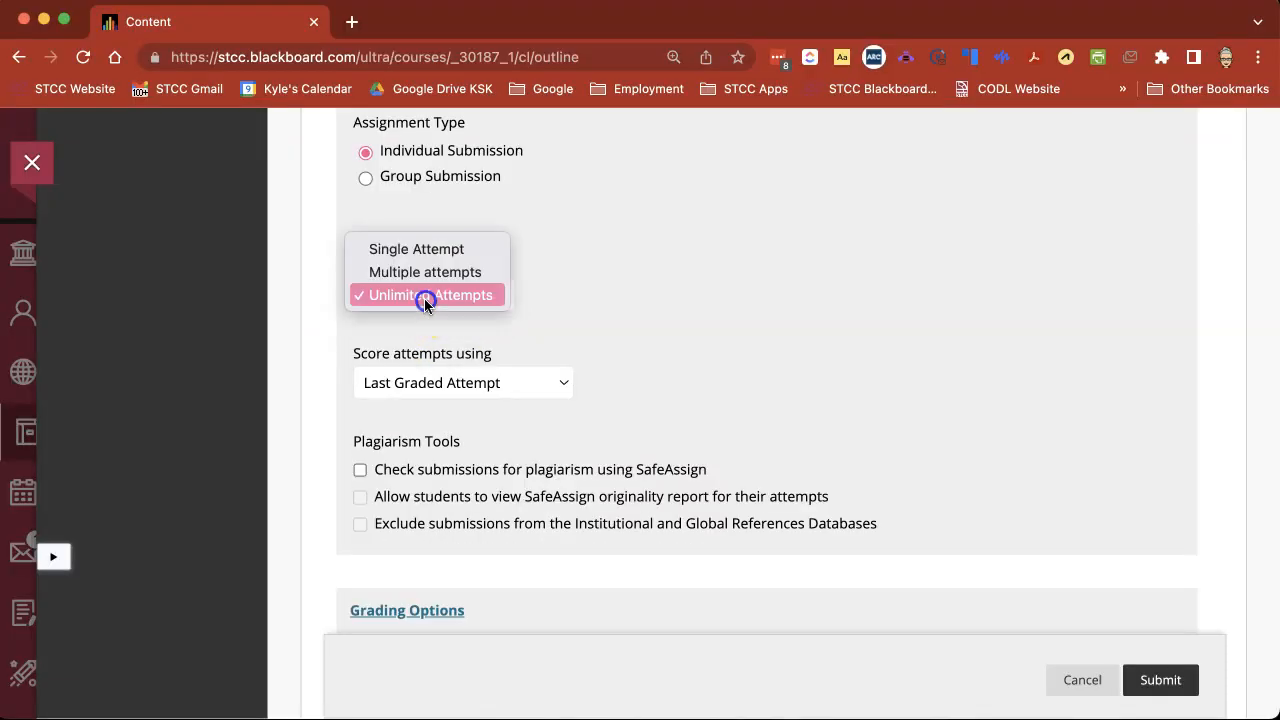
{"action": "left_click", "coordinate": [425, 272]}
{"action": "left_click", "coordinate": [374, 383]}
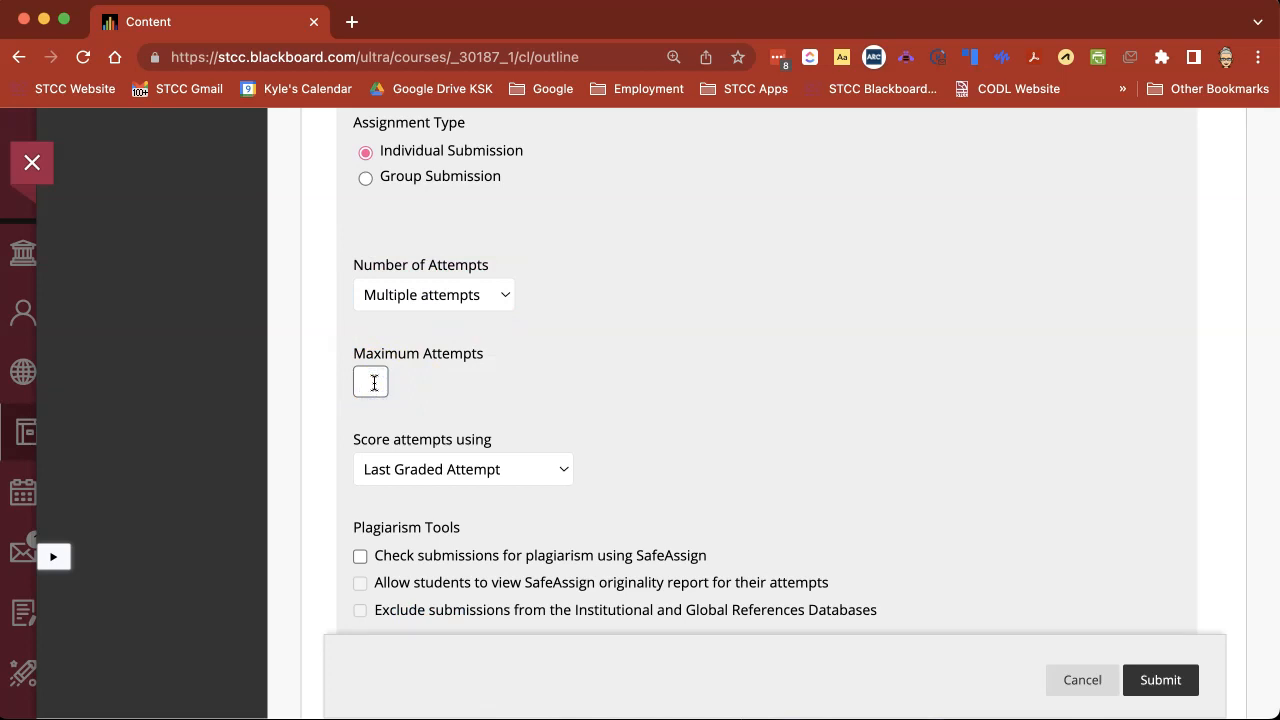
{"action": "type", "text": "5"}
Change the number of attempts to Unlimited Attempts.
{"action": "left_click", "coordinate": [430, 295]}
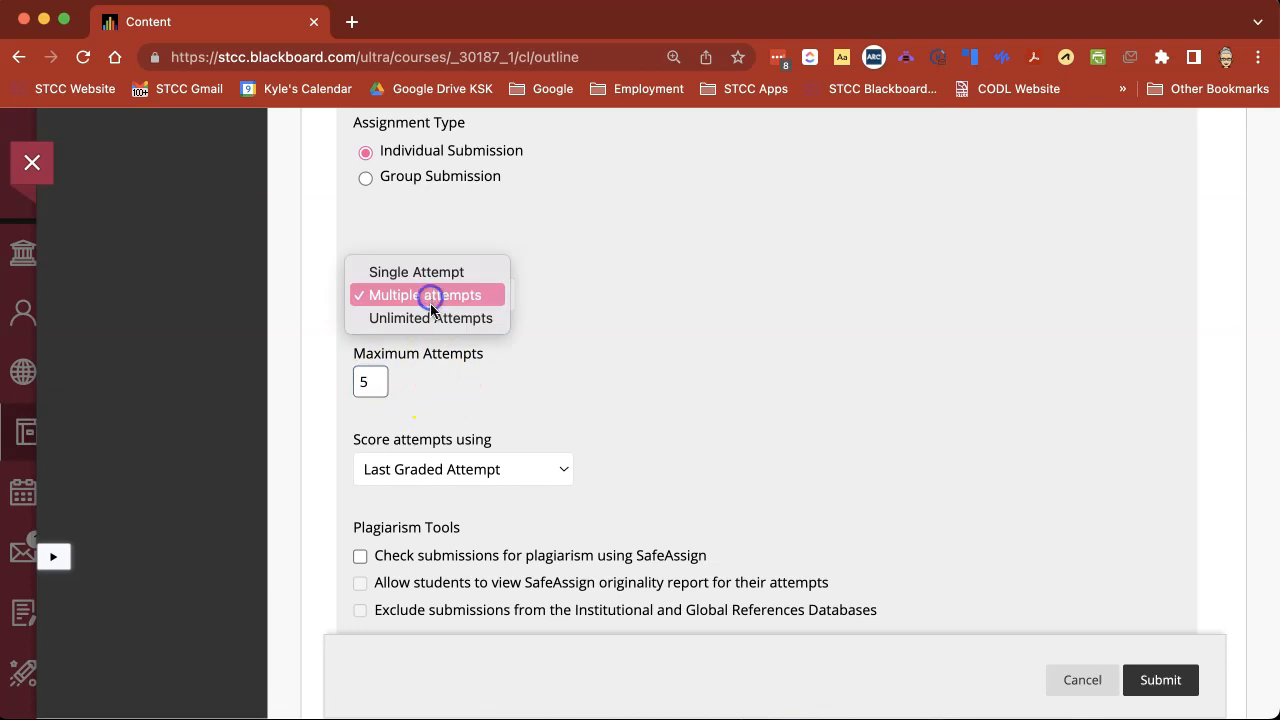
{"action": "left_click", "coordinate": [428, 318]}
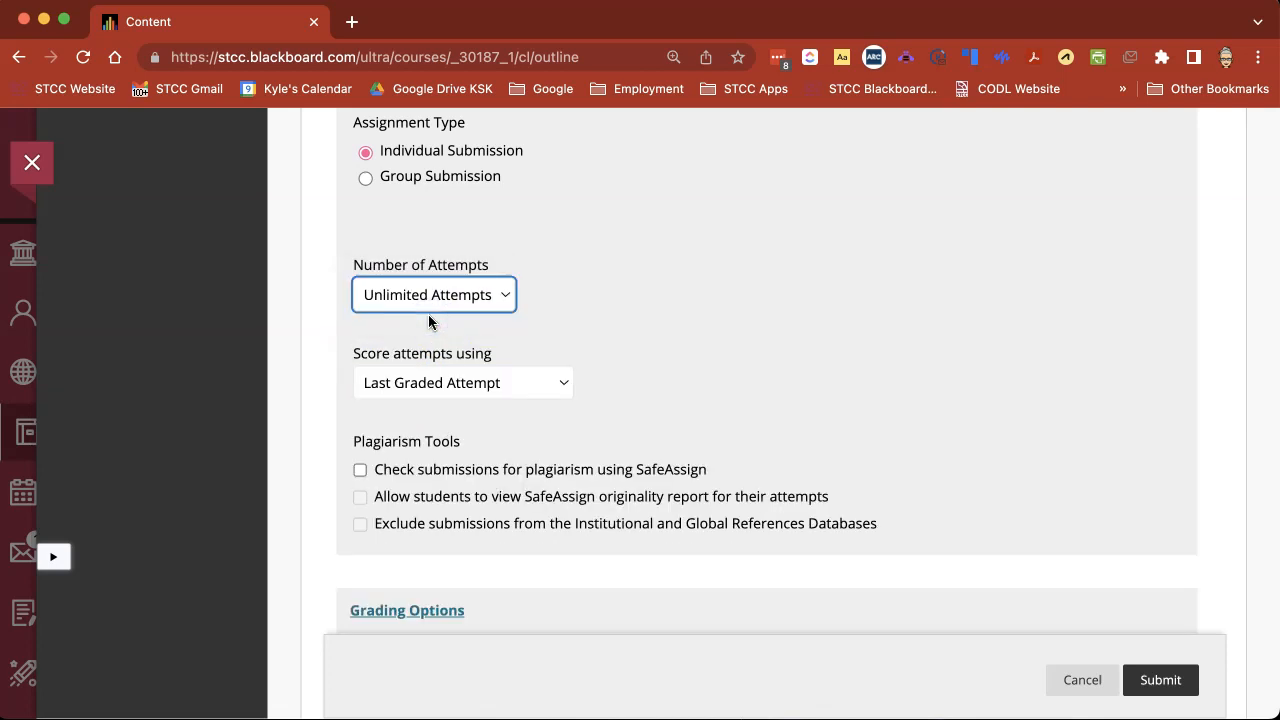
{"action": "left_click_drag", "start_coordinate": [353, 357], "coordinate": [490, 357]}
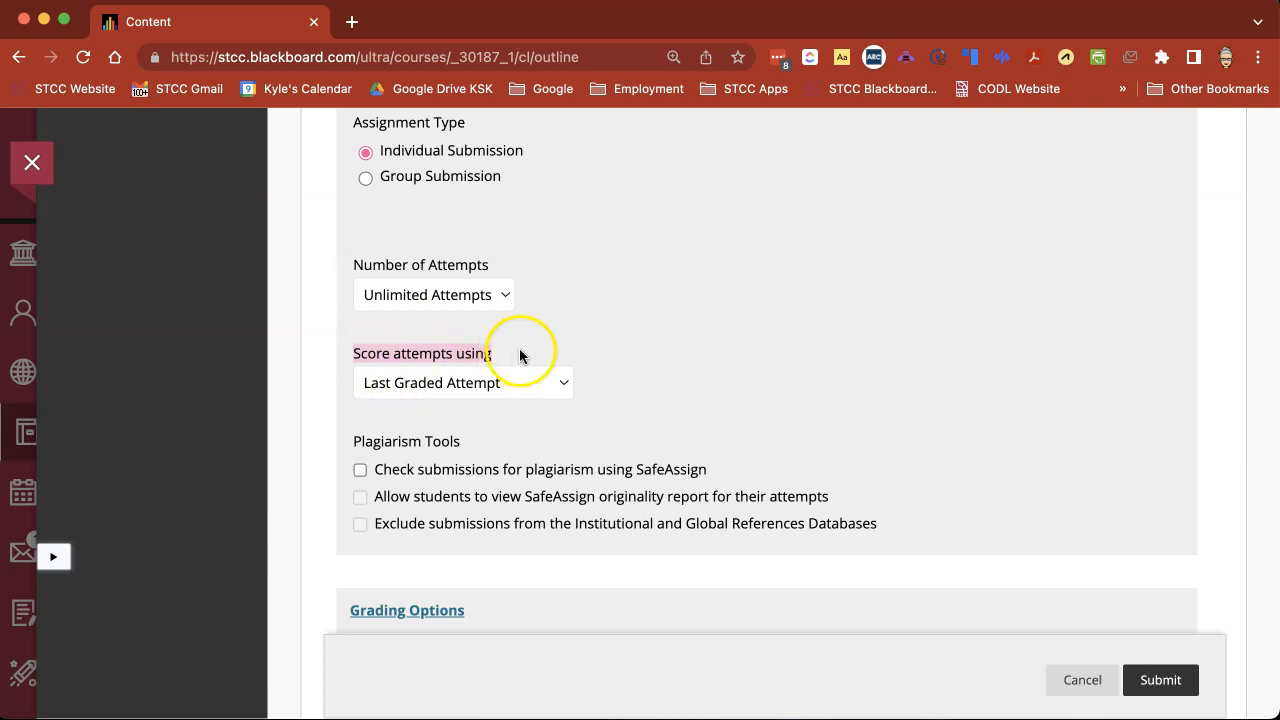
Look through the available methods for scoring multiple attempts.
{"action": "left_click", "coordinate": [503, 388]}
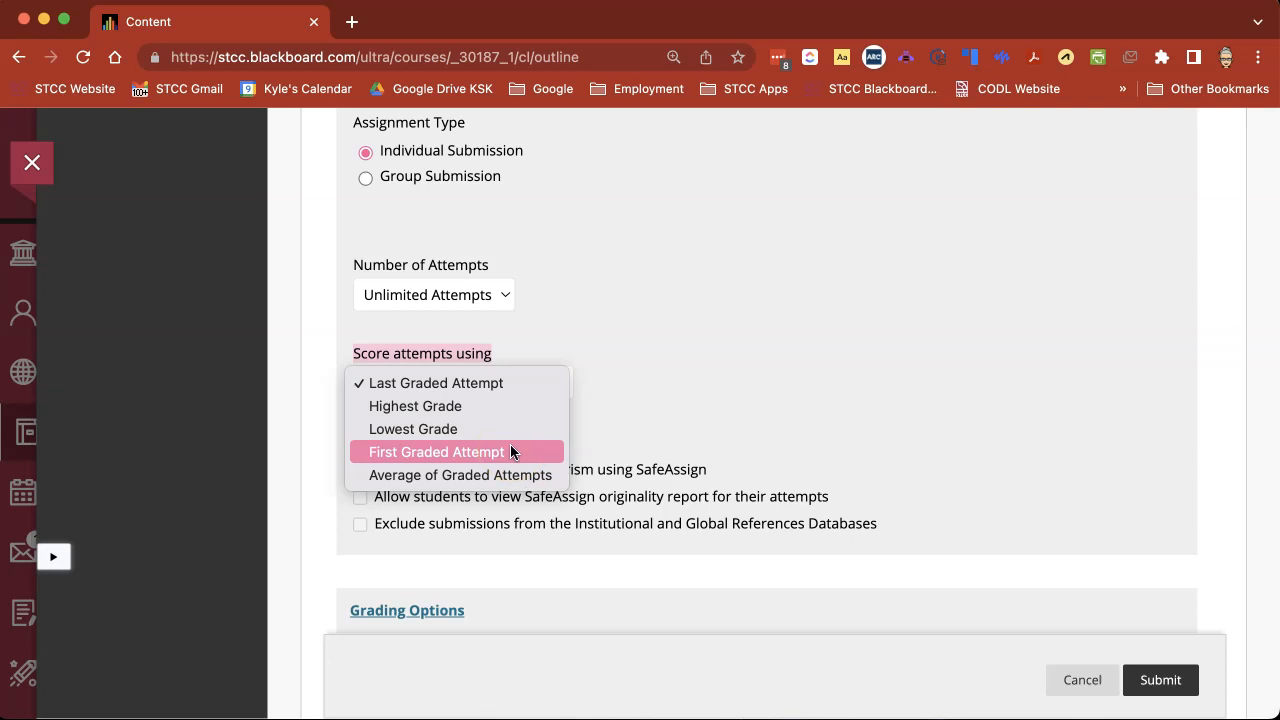
{"action": "left_click", "coordinate": [620, 419]}
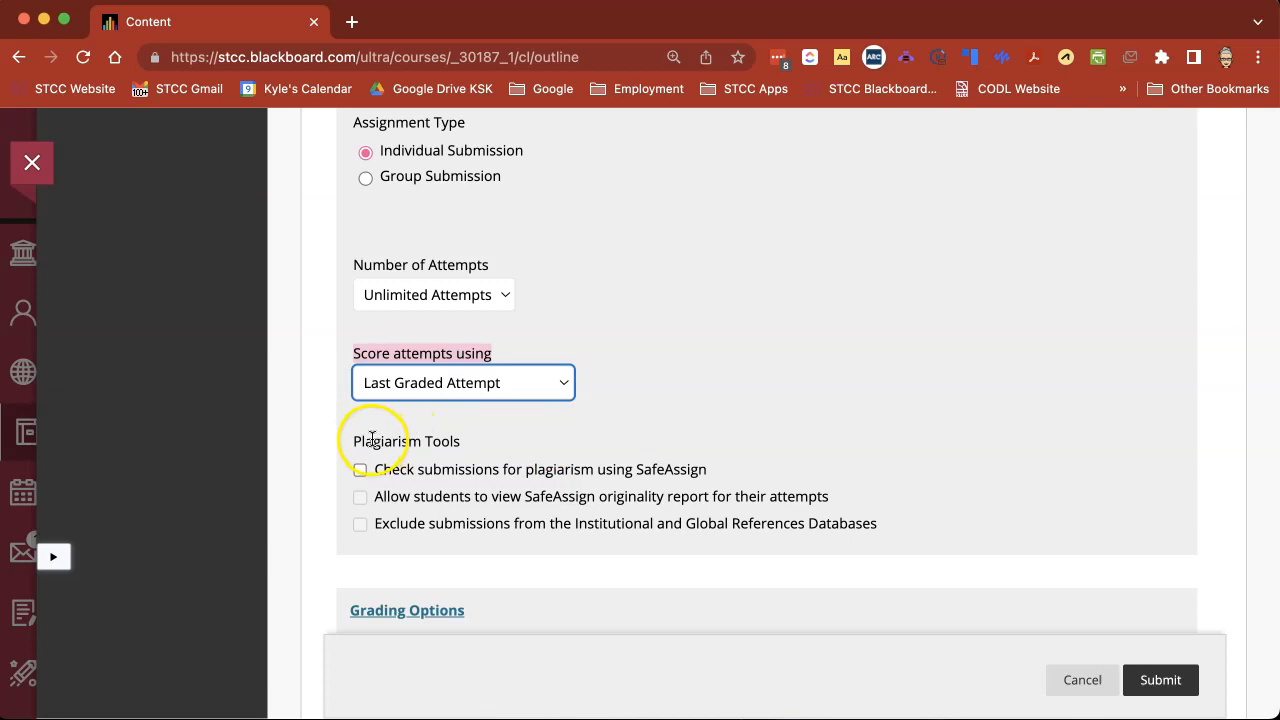
{"action": "scroll", "coordinate": [374, 438], "scroll_direction": "up", "scroll_amount": 5}
{"action": "scroll", "coordinate": [375, 439], "scroll_direction": "down", "scroll_amount": 5}
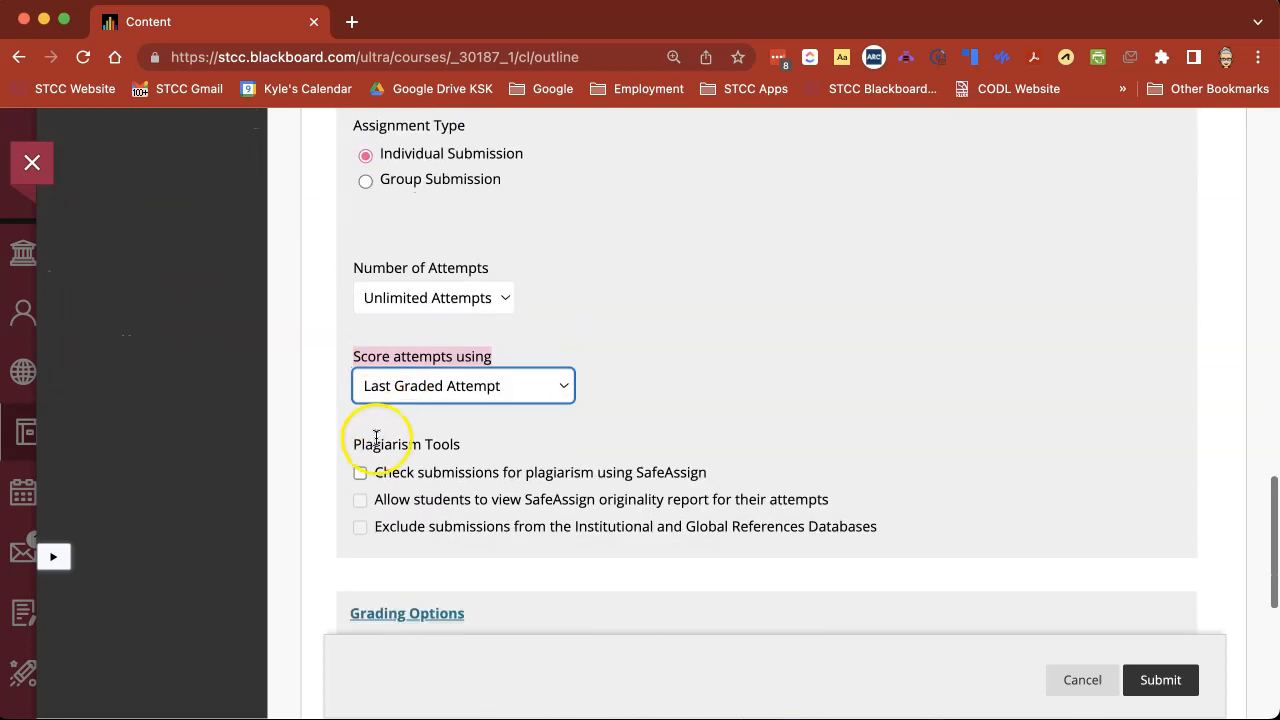
Try the SafeAssign plagiarism check for submissions and turn it off again.
{"action": "left_click_drag", "start_coordinate": [356, 443], "coordinate": [453, 443]}
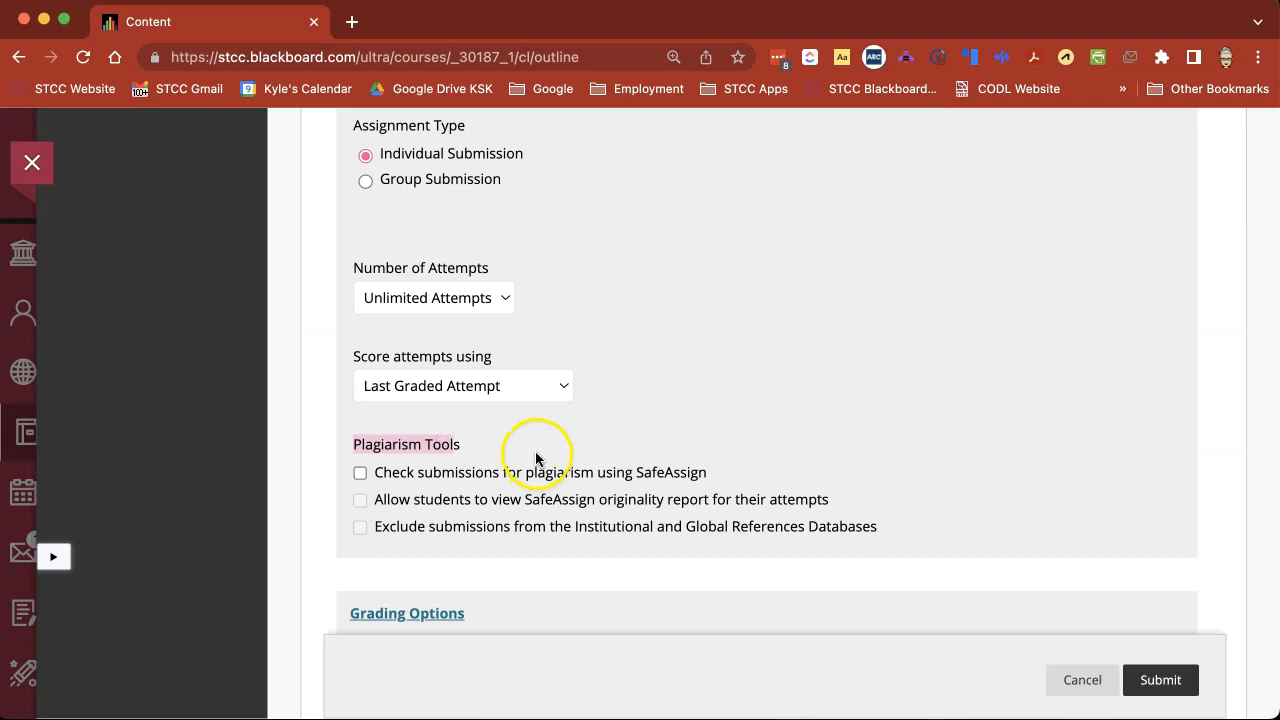
{"action": "left_click", "coordinate": [360, 474]}
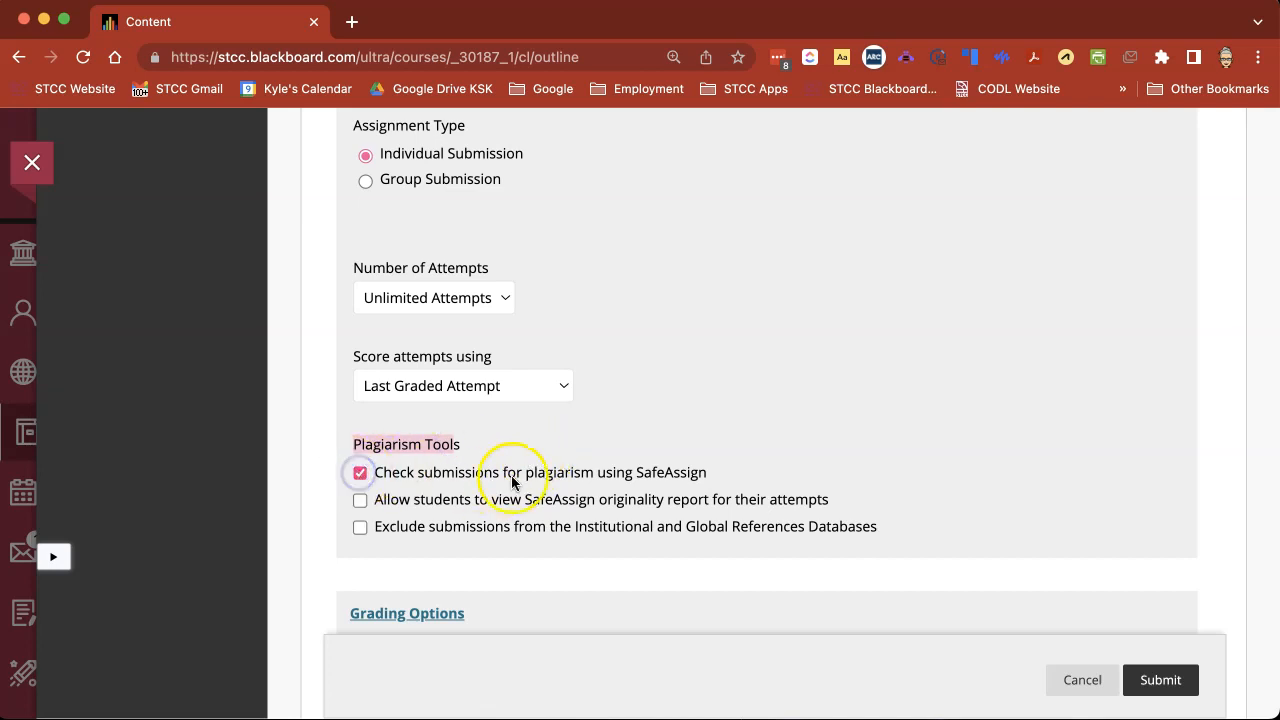
{"action": "scroll", "coordinate": [509, 486], "scroll_direction": "down", "scroll_amount": 3}
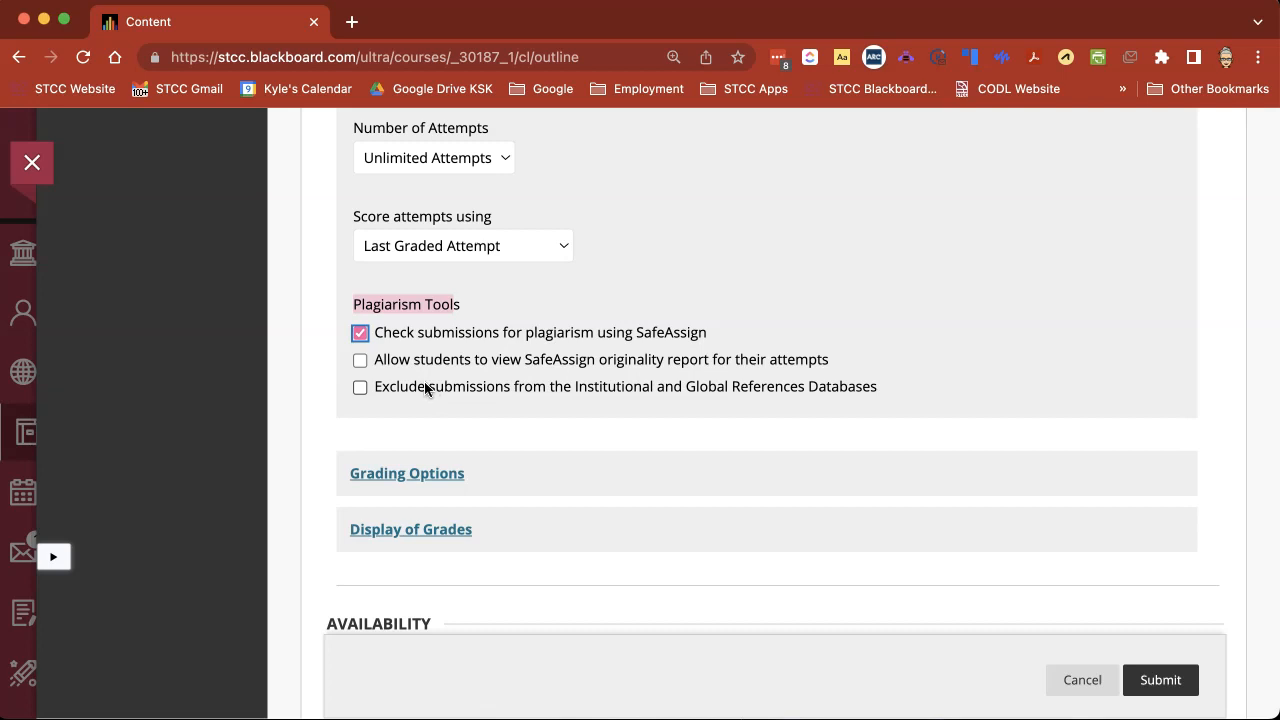
{"action": "left_click", "coordinate": [360, 333]}
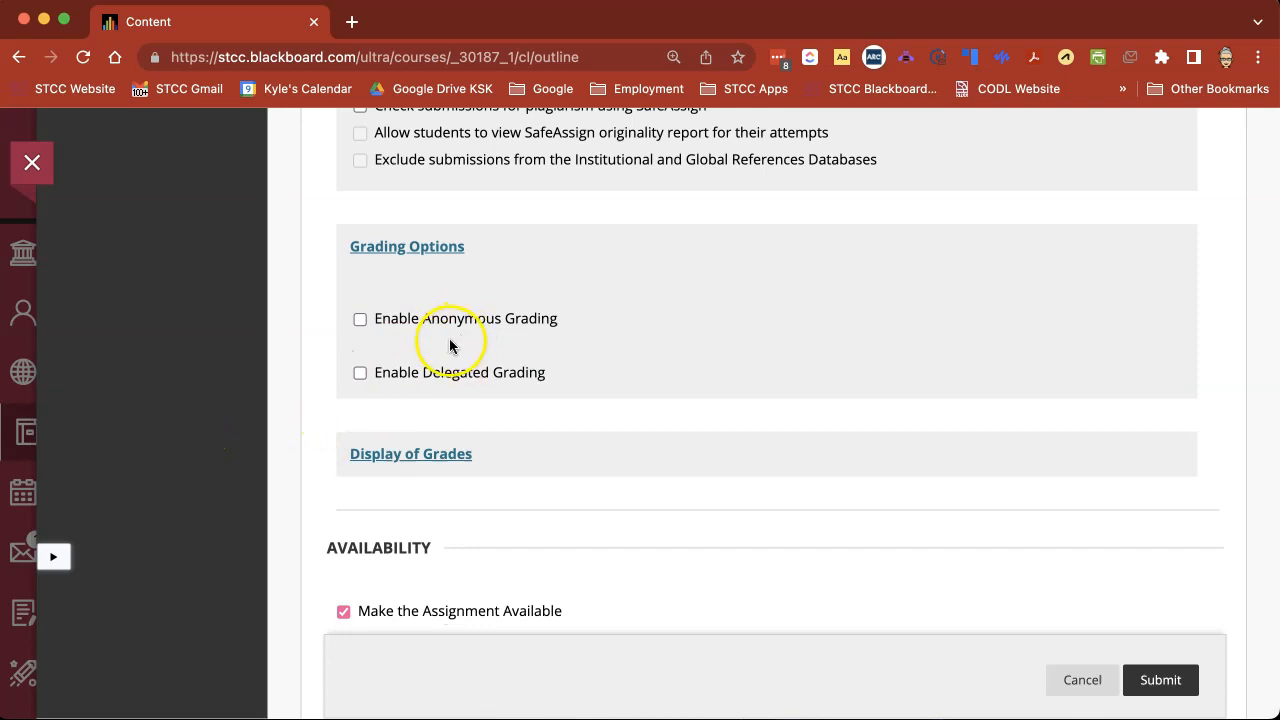
Expand the grading options, try Enable Delegated Grading, and turn it off again.
{"action": "scroll", "coordinate": [407, 334], "scroll_direction": "down", "scroll_amount": 1}
{"action": "scroll", "coordinate": [440, 334], "scroll_direction": "down", "scroll_amount": 1}
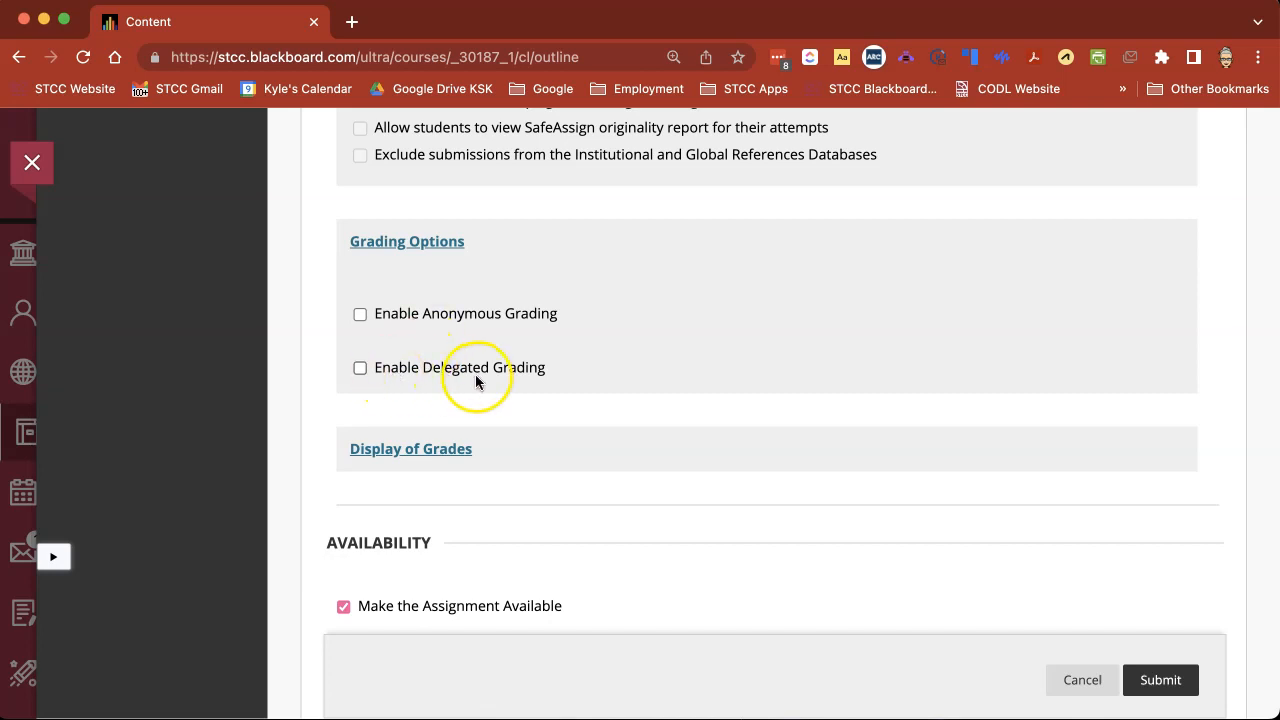
{"action": "scroll", "coordinate": [563, 375], "scroll_direction": "down", "scroll_amount": 2}
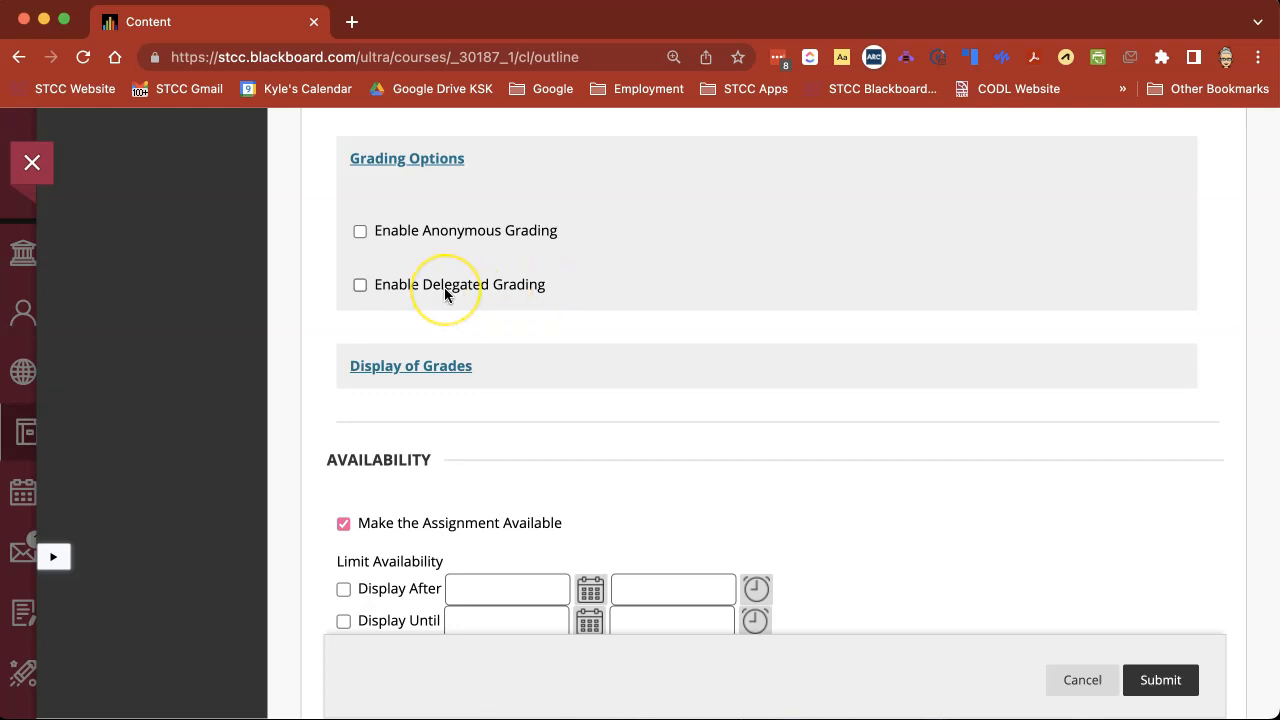
{"action": "left_click", "coordinate": [360, 285]}
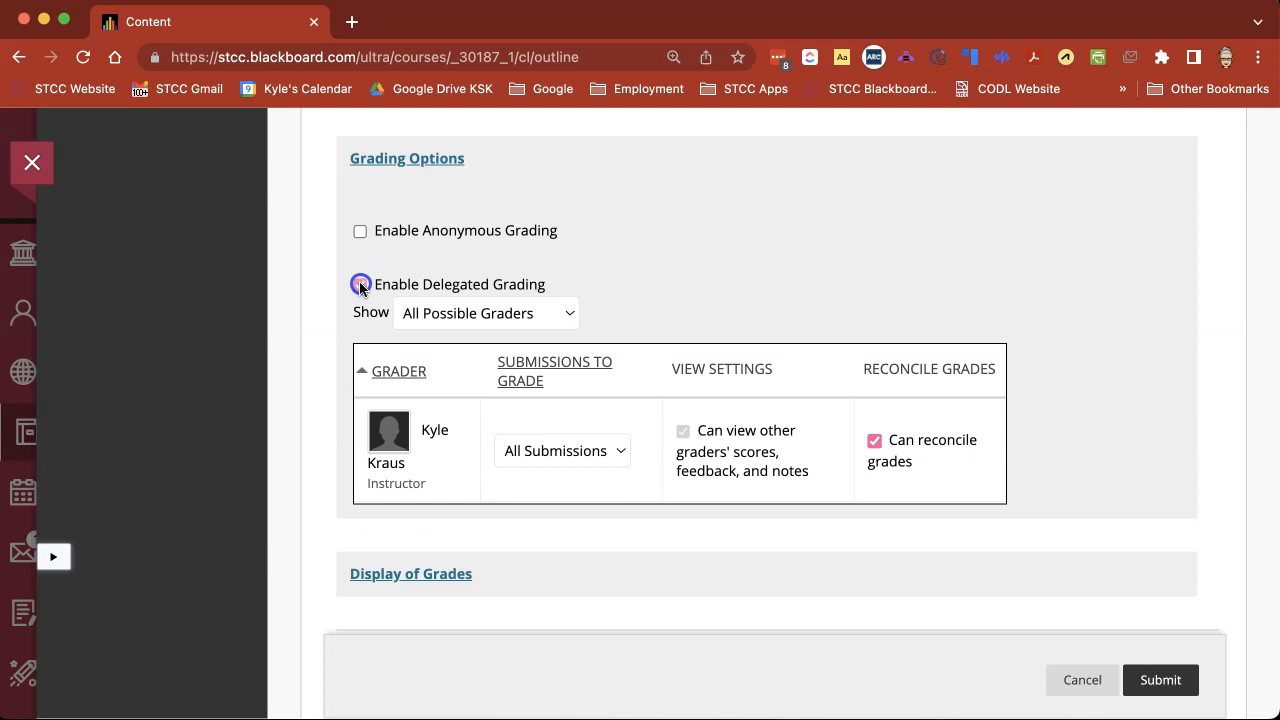
{"action": "left_click", "coordinate": [360, 285]}
{"action": "left_click", "coordinate": [810, 229]}
{"action": "scroll", "coordinate": [706, 296], "scroll_direction": "down", "scroll_amount": 3}
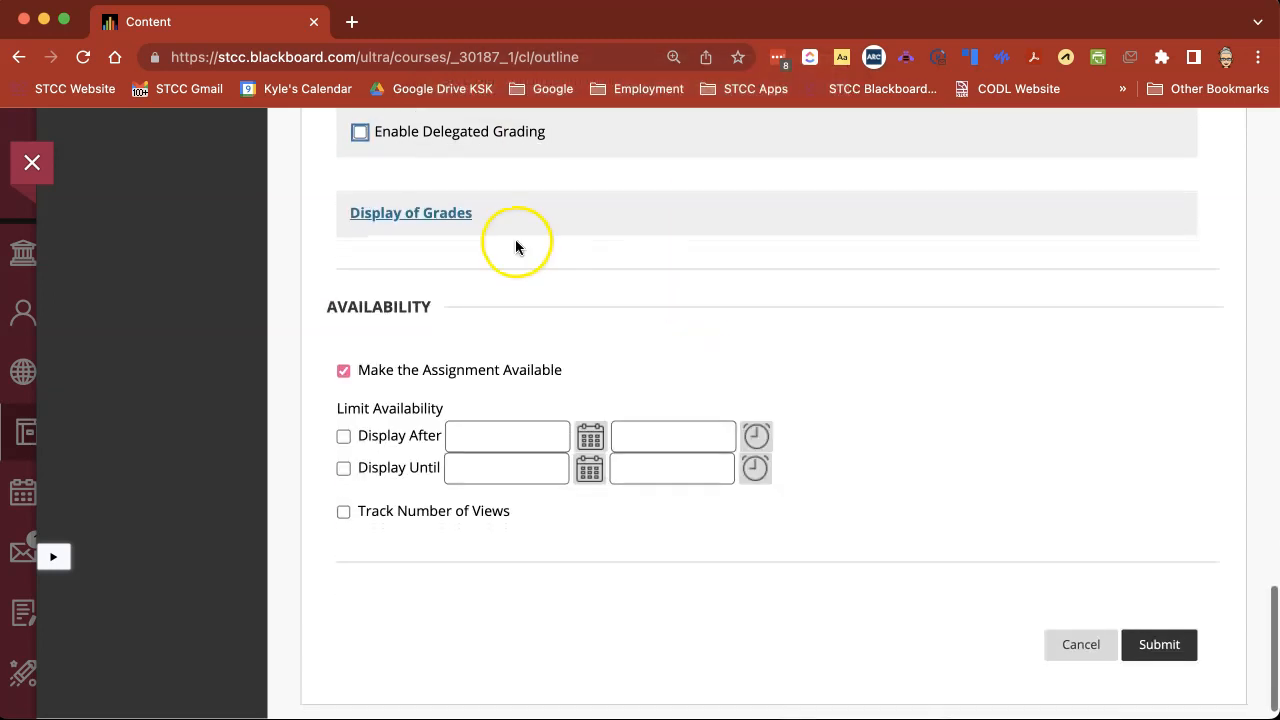
Expand the grade display settings and look through the primary and secondary grade formats.
{"action": "left_click", "coordinate": [434, 212]}
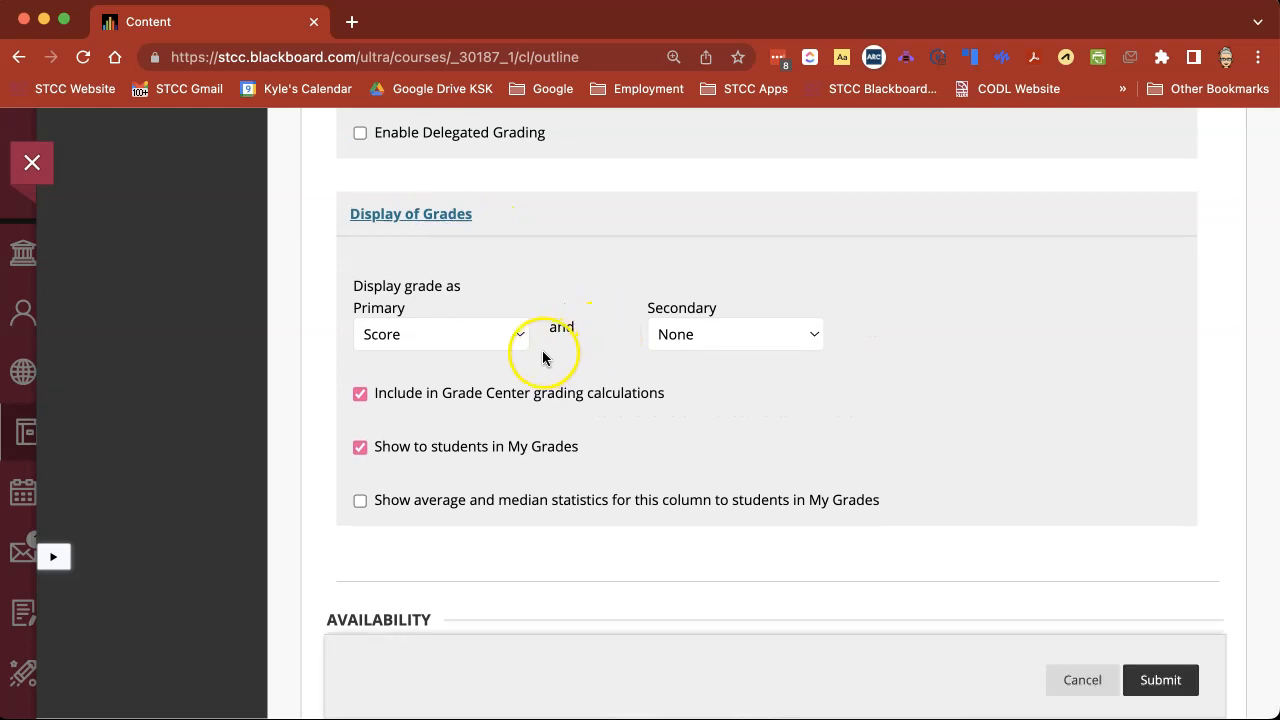
{"action": "left_click", "coordinate": [479, 340]}
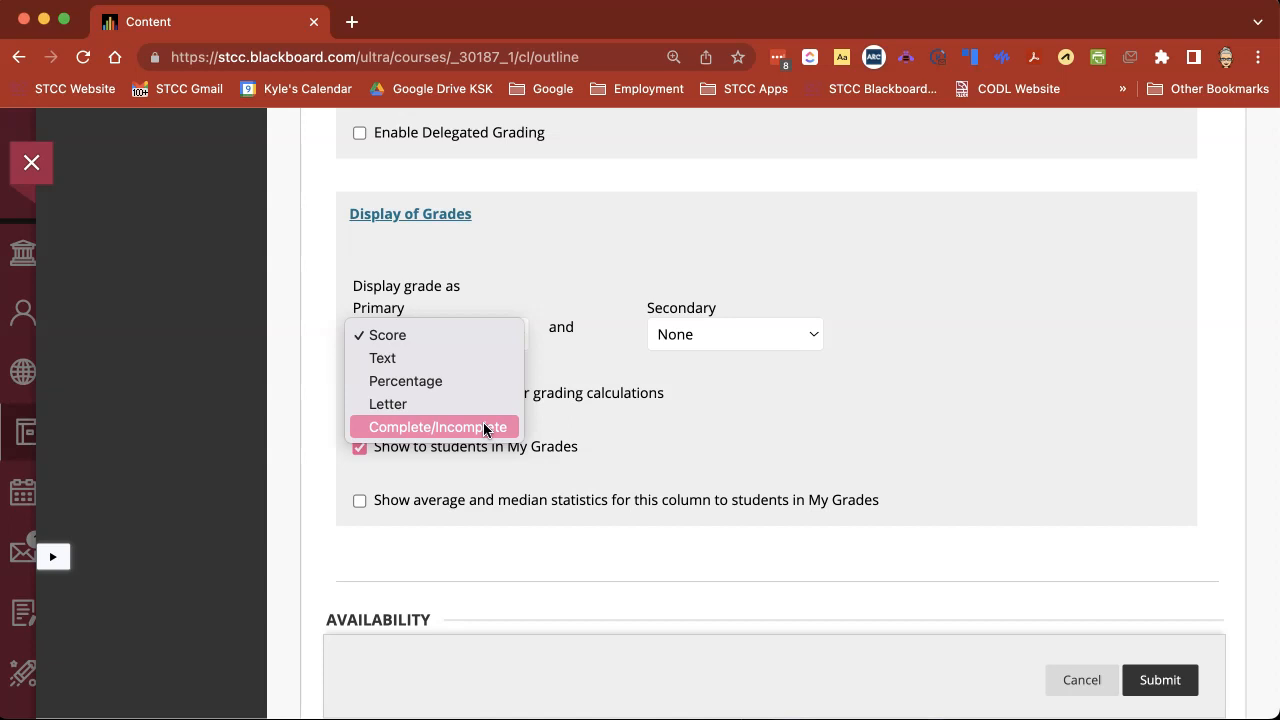
{"action": "left_click", "coordinate": [663, 338]}
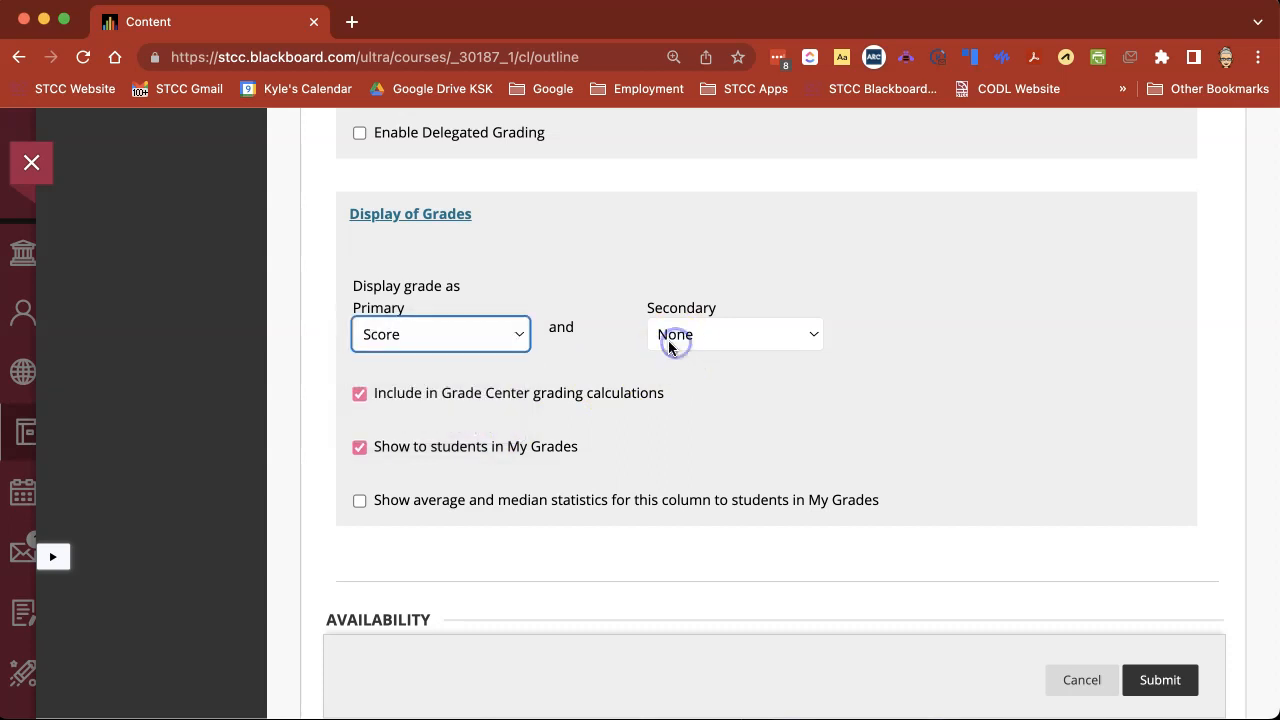
{"action": "scroll", "coordinate": [670, 342], "scroll_direction": "down", "scroll_amount": 1}
{"action": "left_click", "coordinate": [673, 326]}
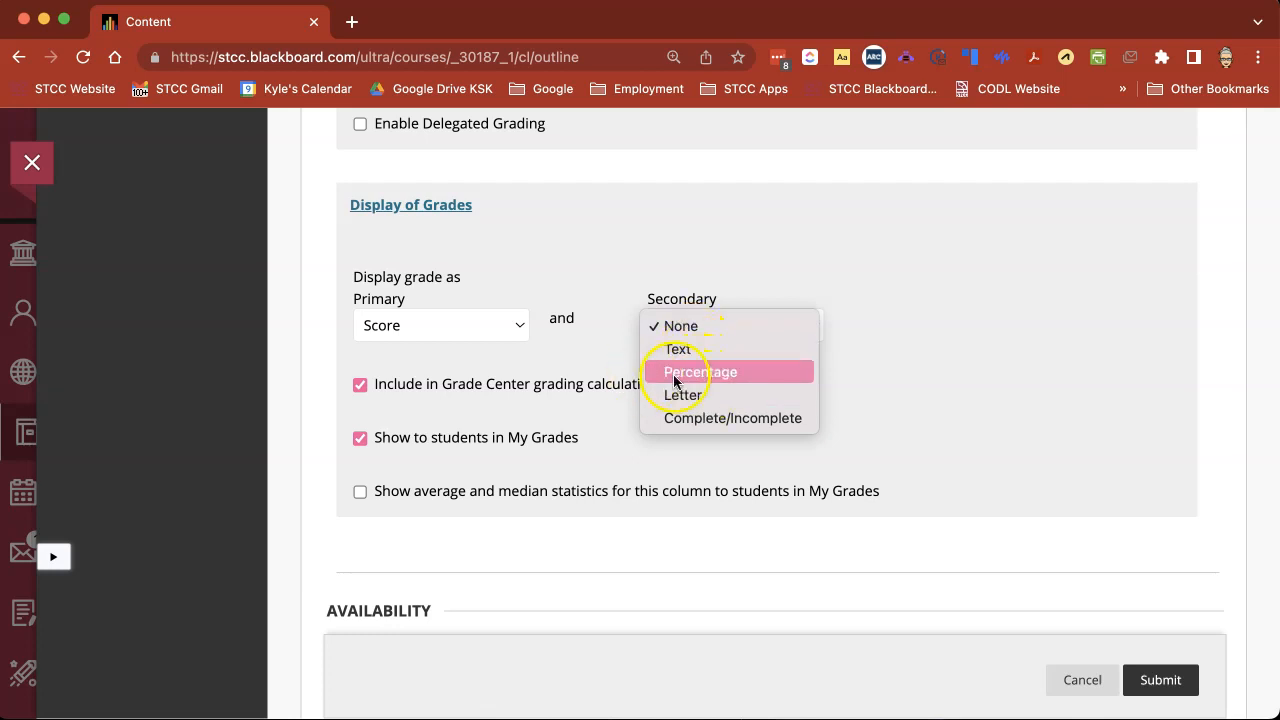
{"action": "left_click", "coordinate": [561, 359]}
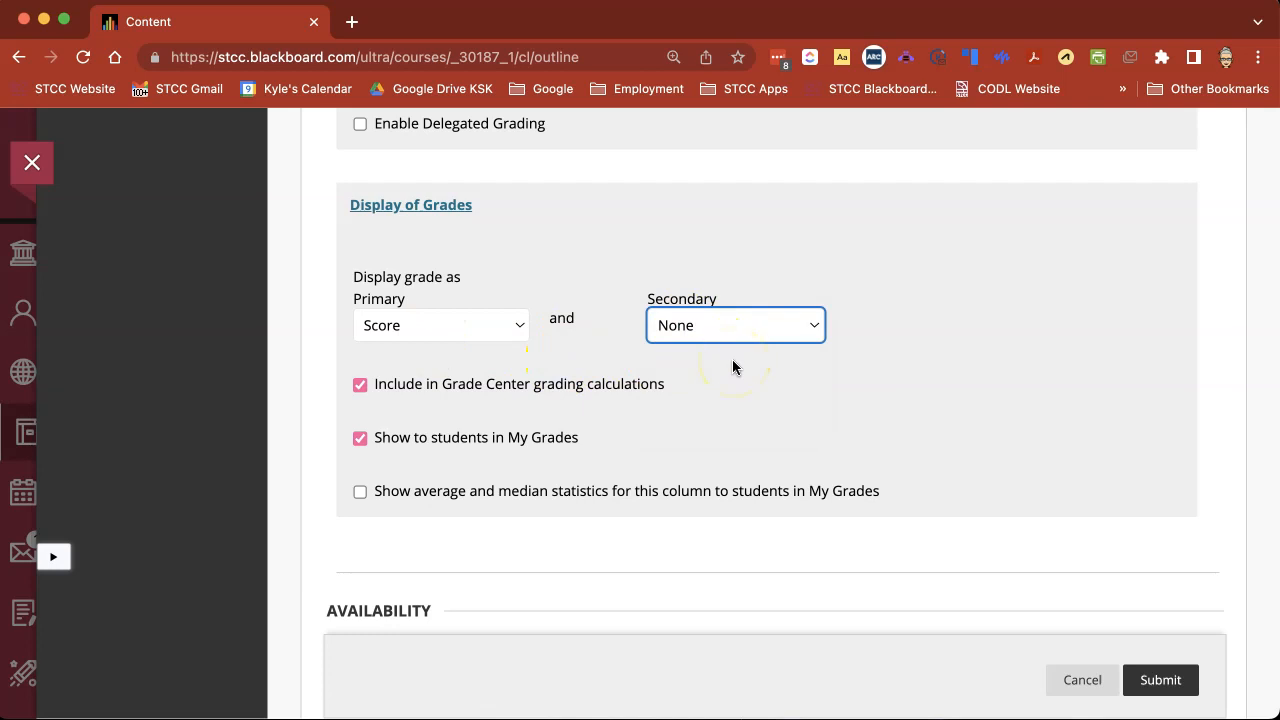
Examine the options for Grade Center calculations, visibility in My Grades, and average and median statistics.
{"action": "scroll", "coordinate": [732, 367], "scroll_direction": "down", "scroll_amount": 2}
{"action": "left_click", "coordinate": [515, 290]}
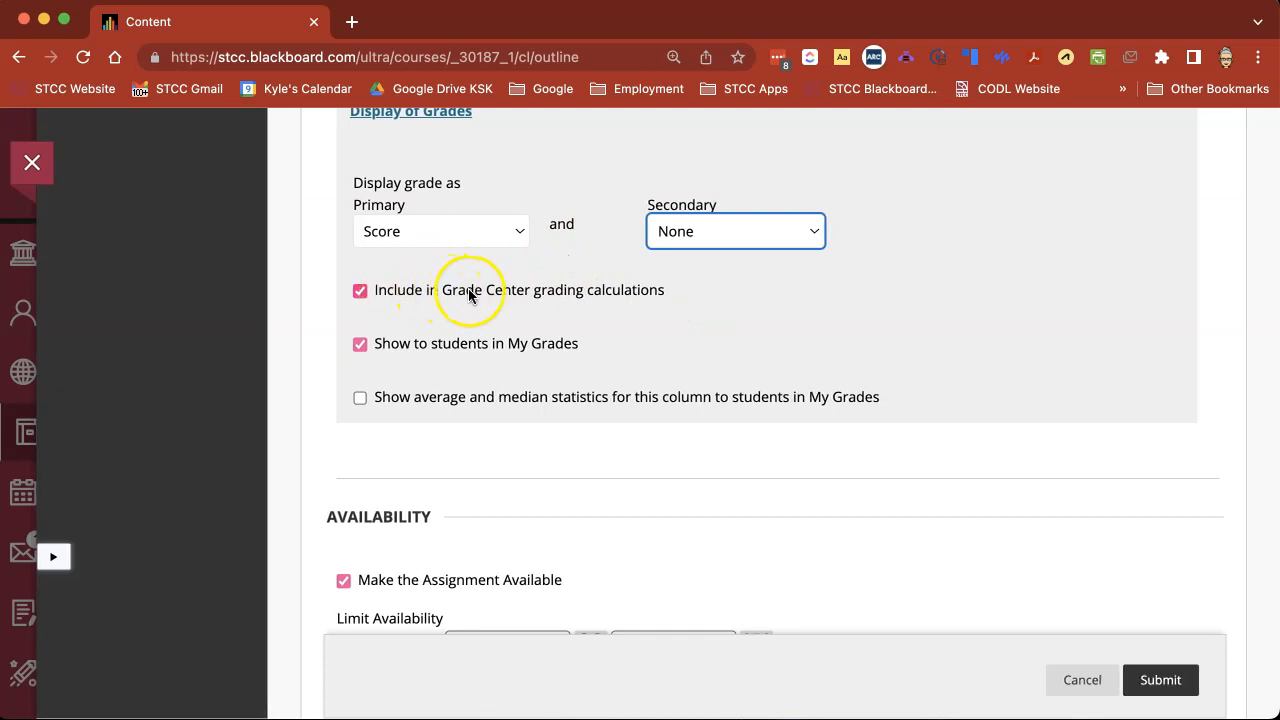
{"action": "scroll", "coordinate": [514, 291], "scroll_direction": "down", "scroll_amount": 1}
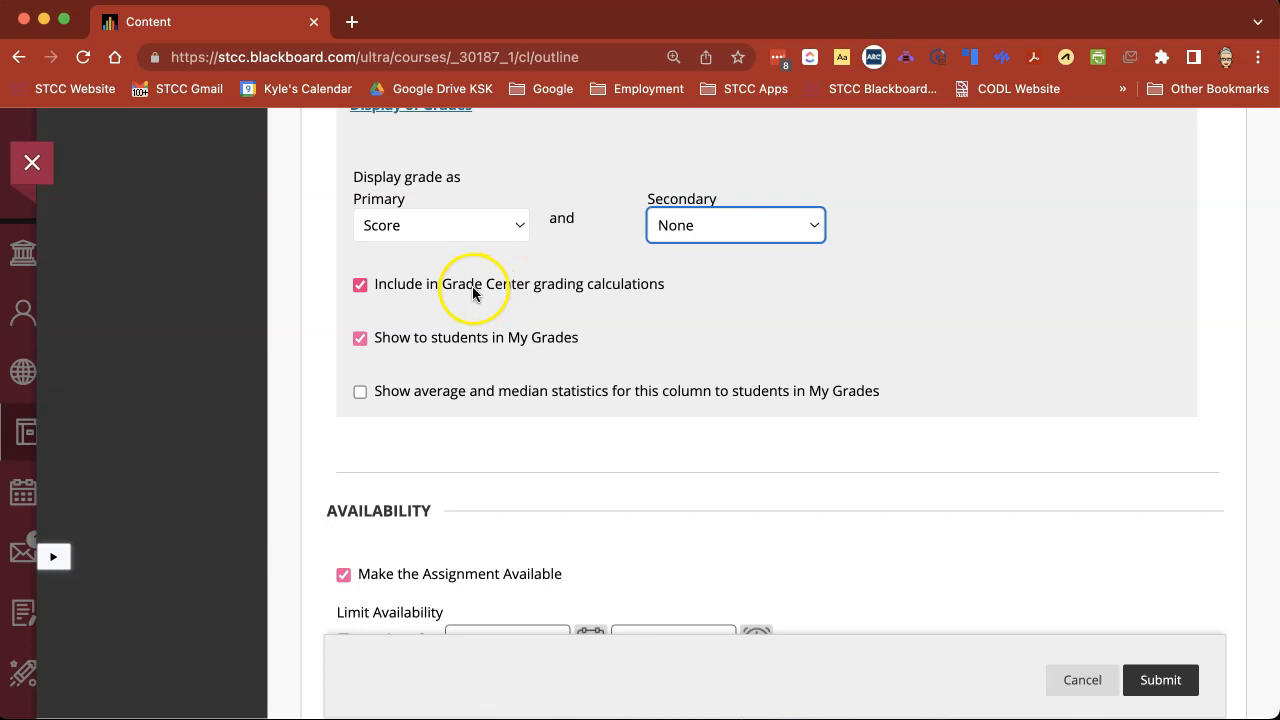
{"action": "scroll", "coordinate": [626, 350], "scroll_direction": "down", "scroll_amount": 1}
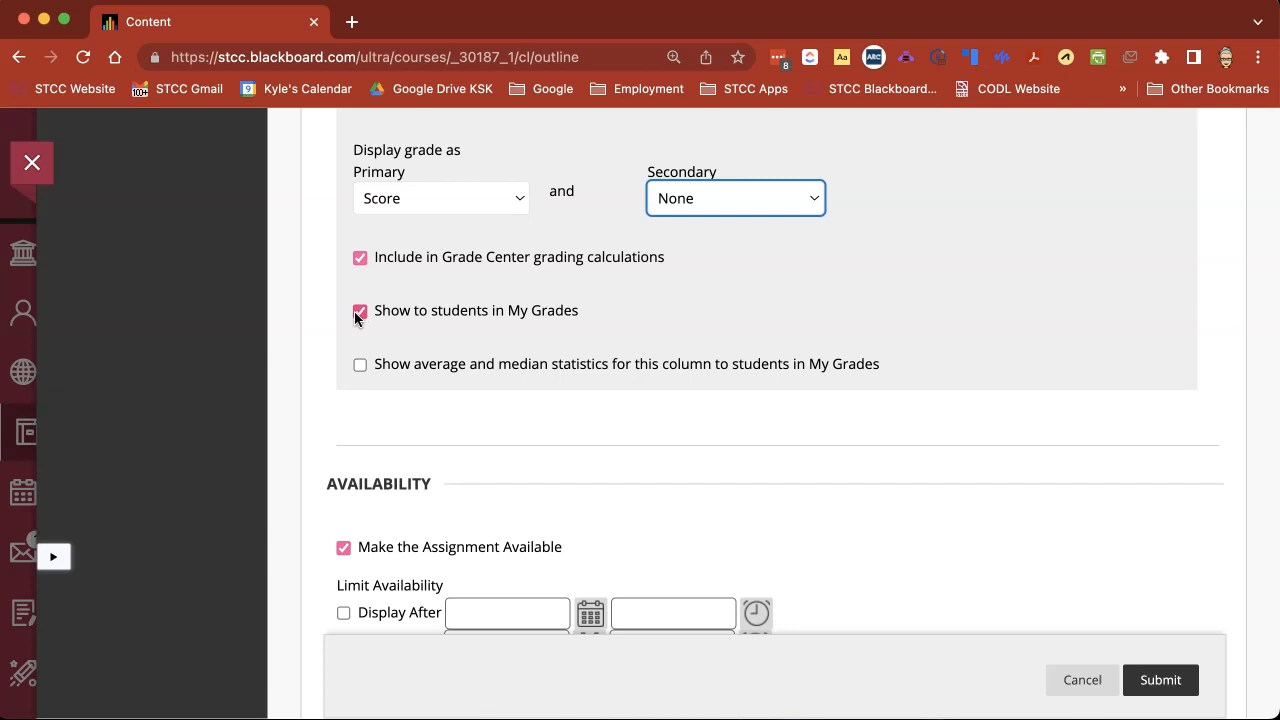
{"action": "left_click", "coordinate": [357, 366]}
{"action": "scroll", "coordinate": [505, 442], "scroll_direction": "down", "scroll_amount": 3}
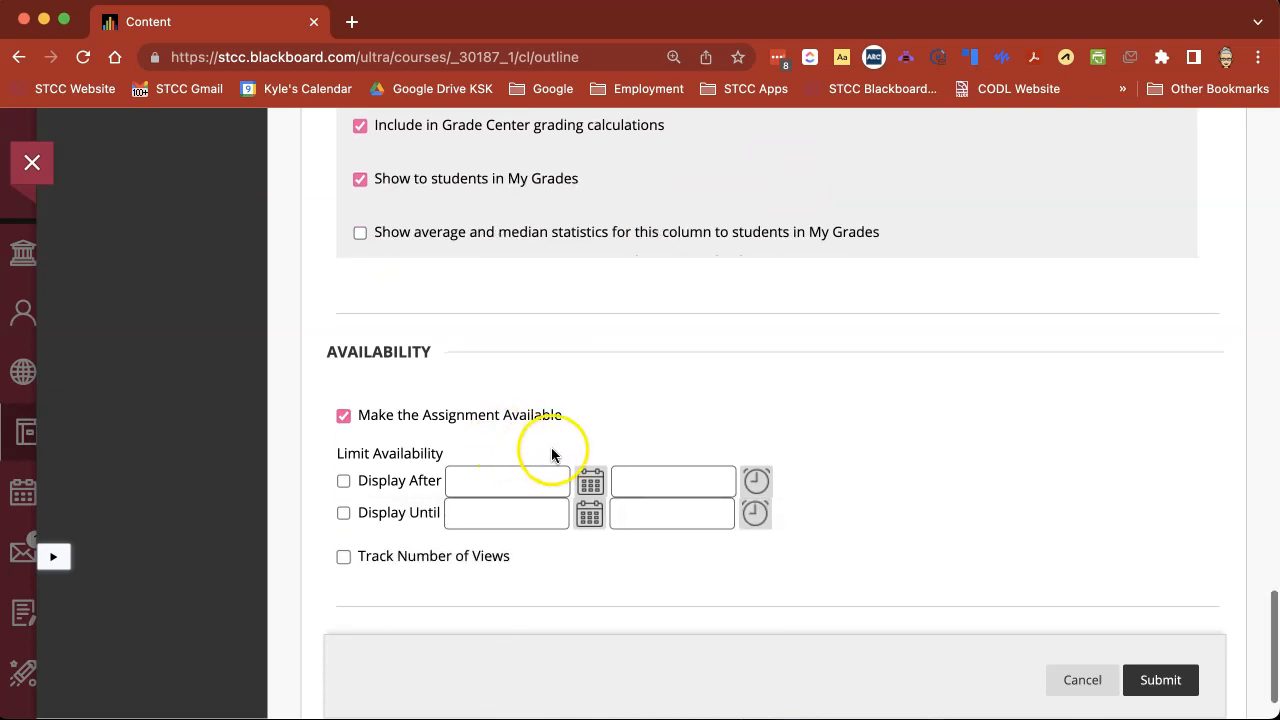
Turn off Make the Assignment Available and turn it on again.
{"action": "scroll", "coordinate": [551, 450], "scroll_direction": "down", "scroll_amount": 2}
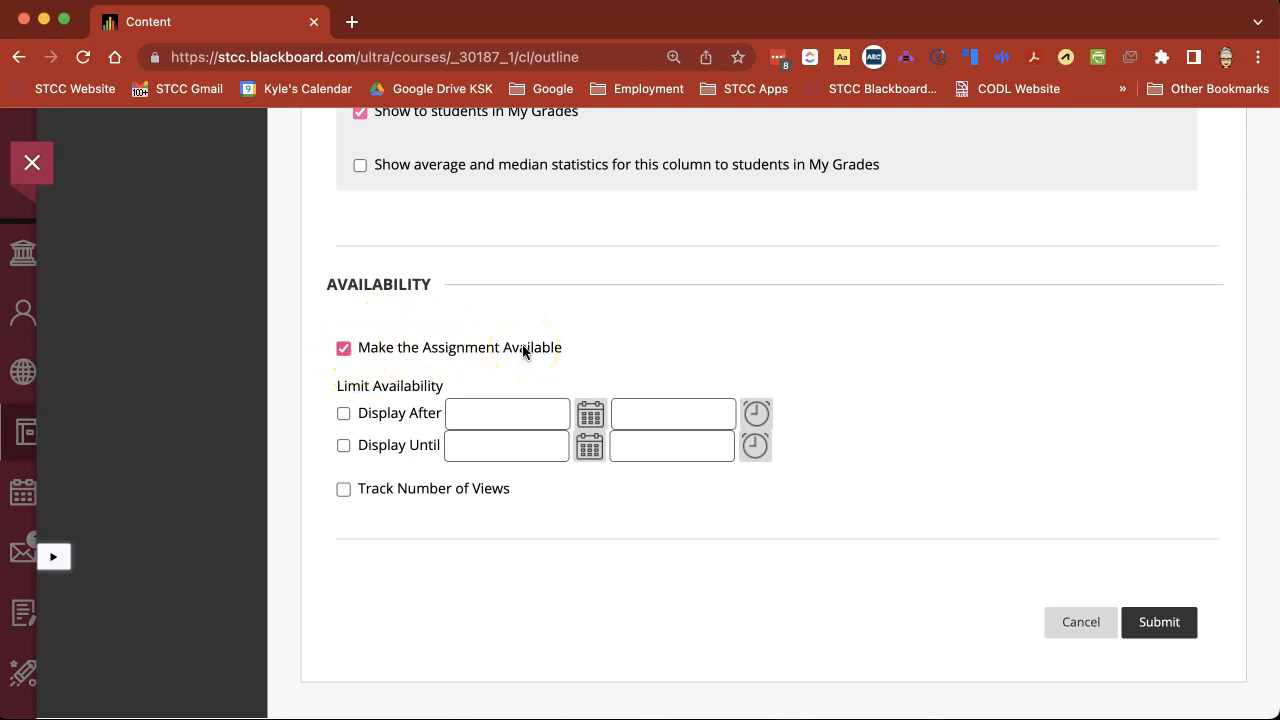
{"action": "left_click", "coordinate": [343, 350]}
{"action": "left_click", "coordinate": [344, 349]}
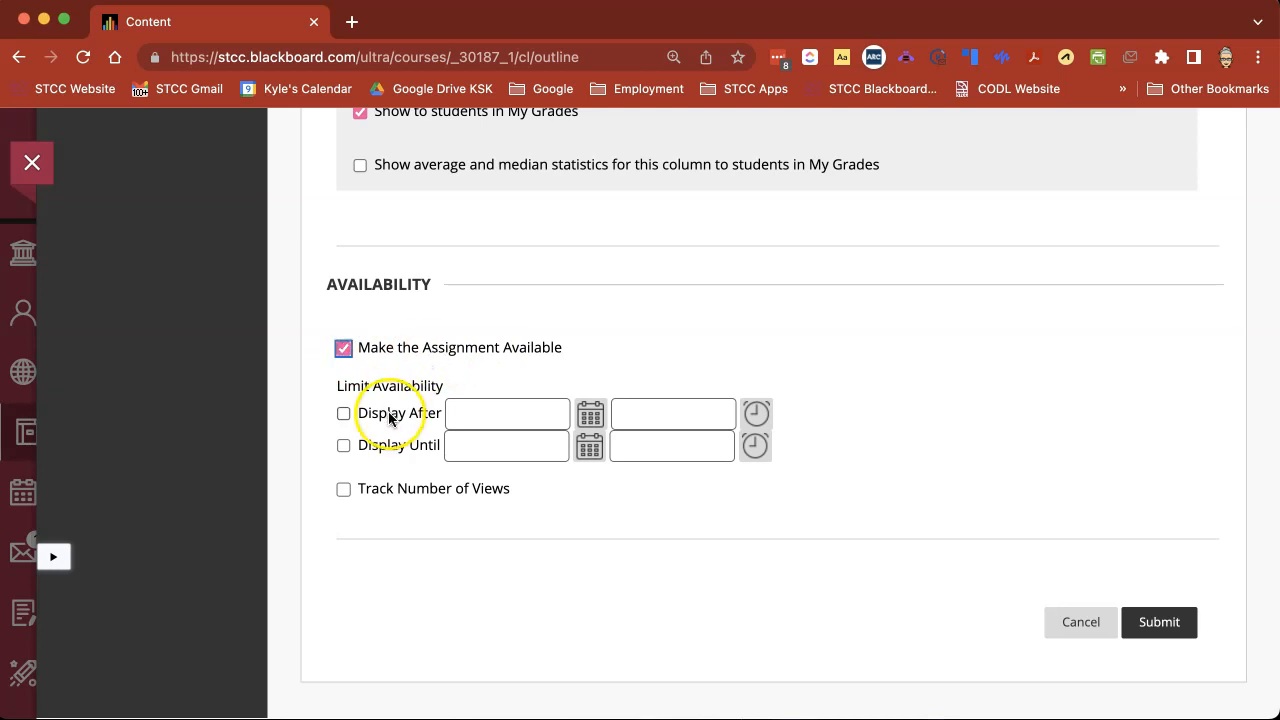
Limit availability to display after 08/09/2023 at 11:22 AM, trying a Display Until date and disabling it again.
{"action": "left_click_drag", "start_coordinate": [337, 390], "coordinate": [455, 393]}
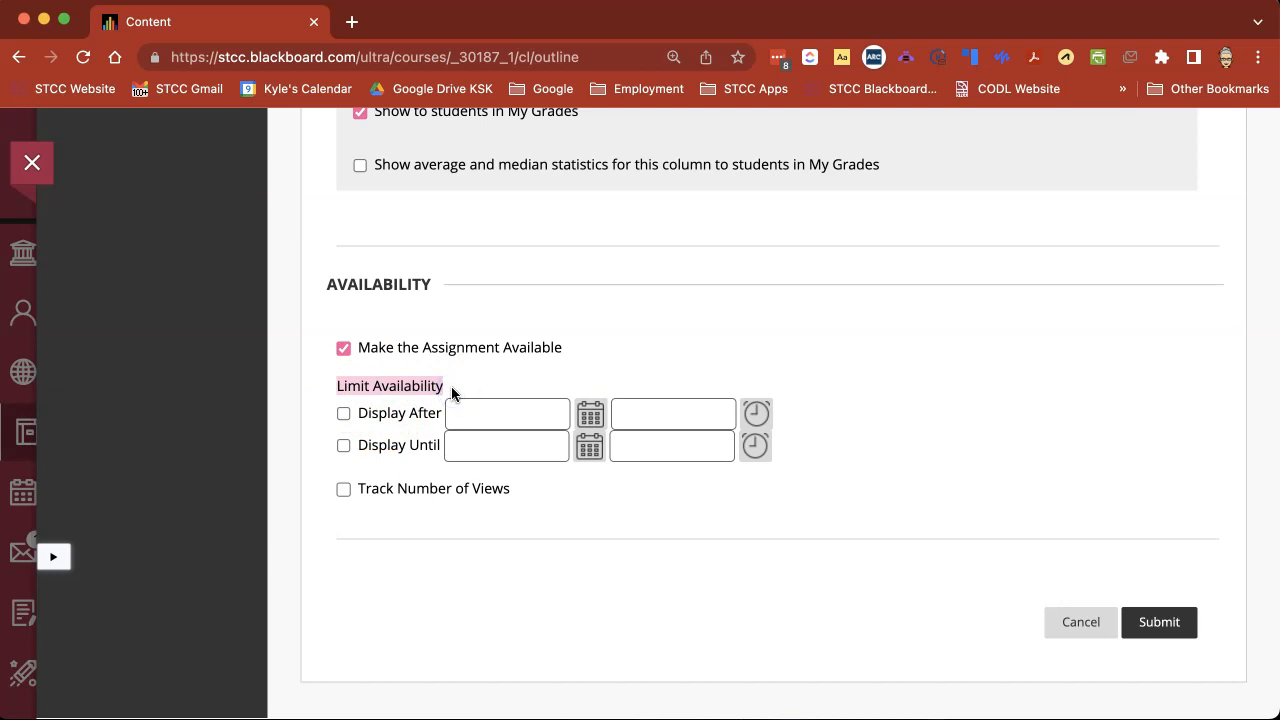
{"action": "left_click", "coordinate": [382, 416]}
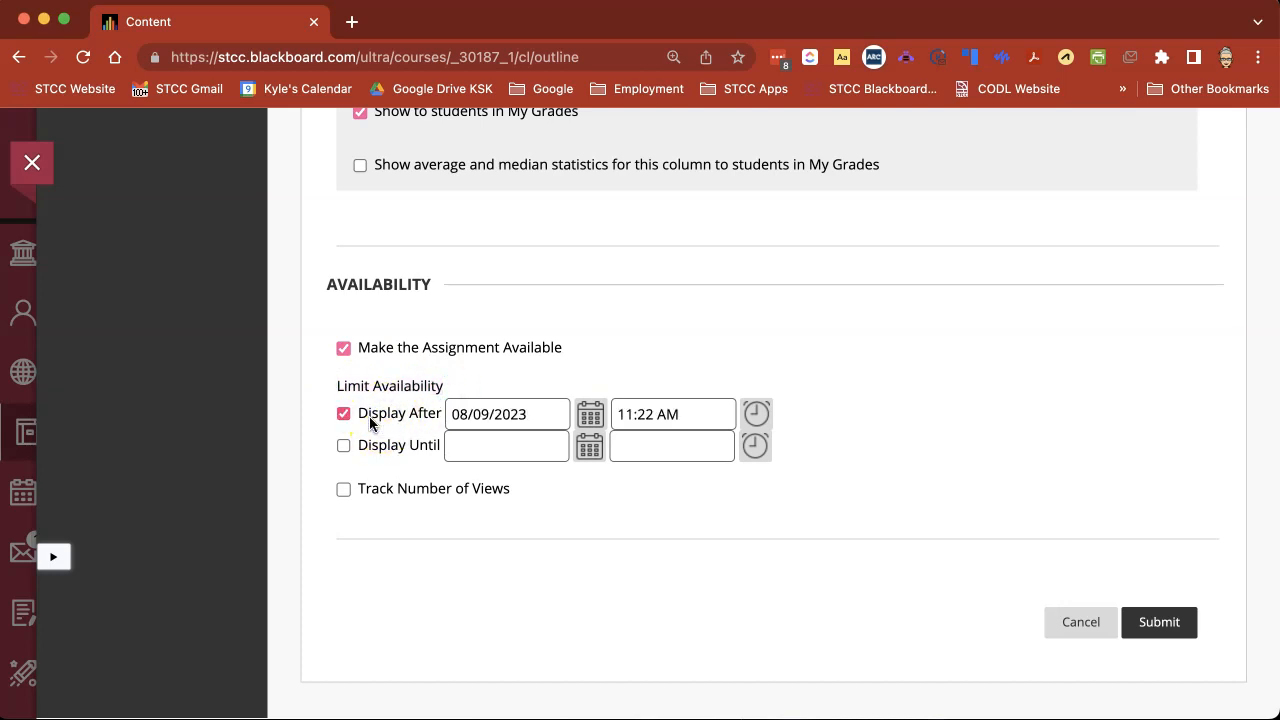
{"action": "left_click", "coordinate": [368, 446]}
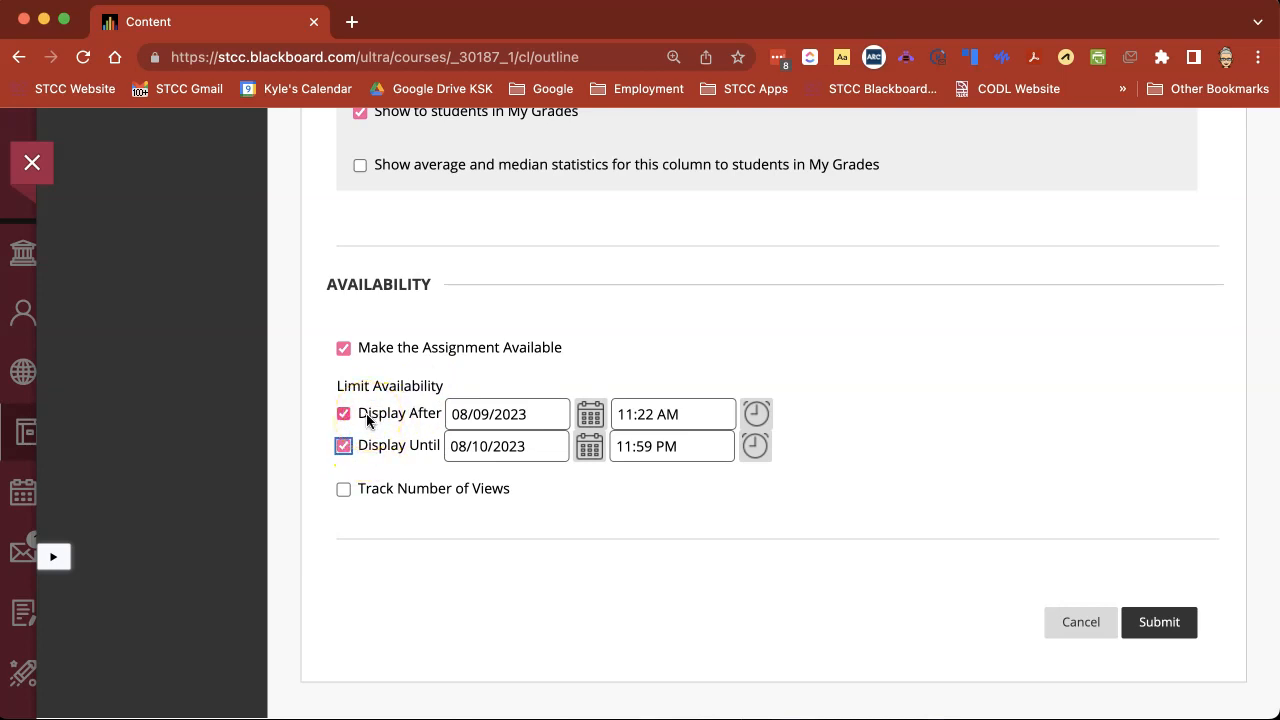
{"action": "left_click", "coordinate": [420, 421]}
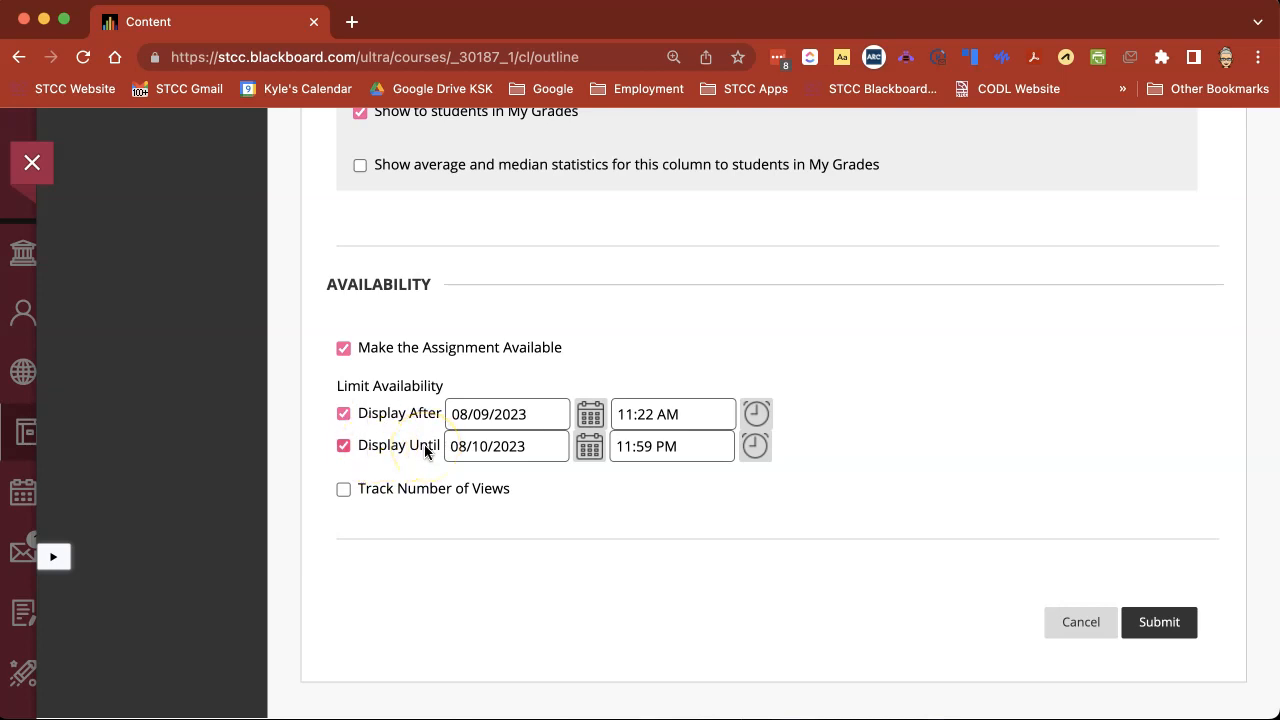
{"action": "left_click", "coordinate": [344, 445]}
Enable Track Number of Views and try to submit the assignment.
{"action": "left_click", "coordinate": [343, 489]}
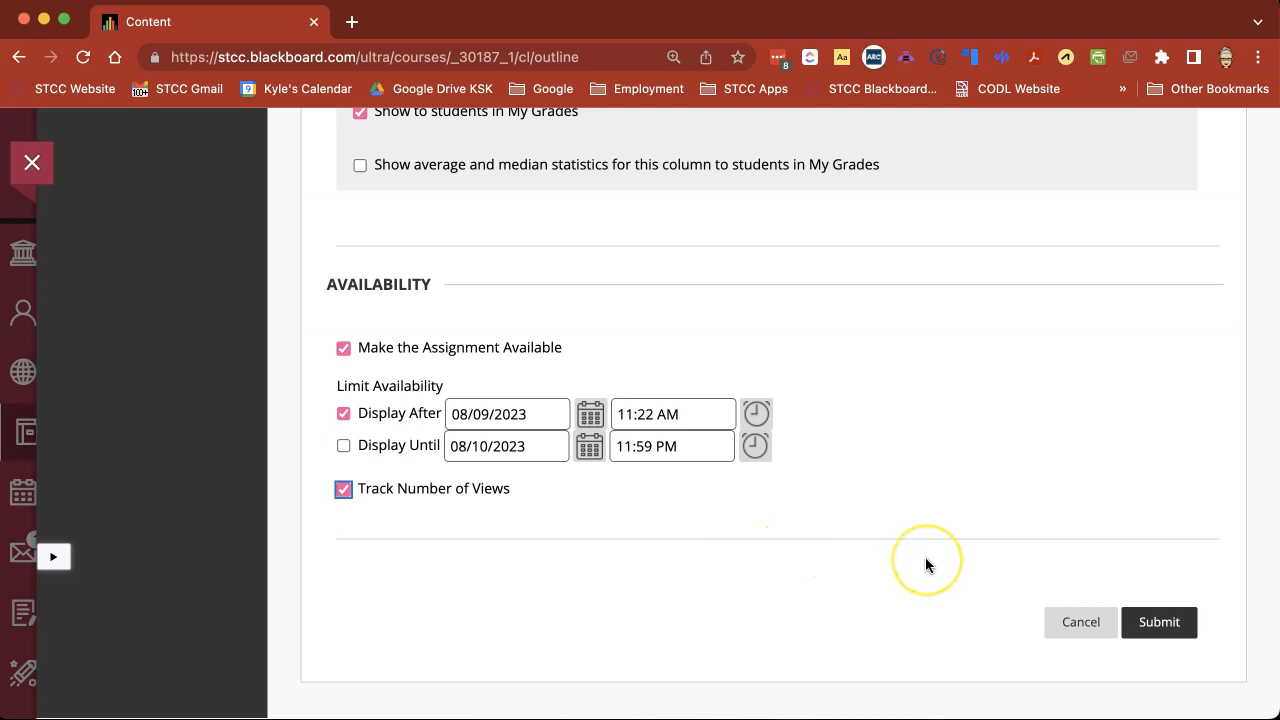
{"action": "left_click", "coordinate": [1081, 633]}
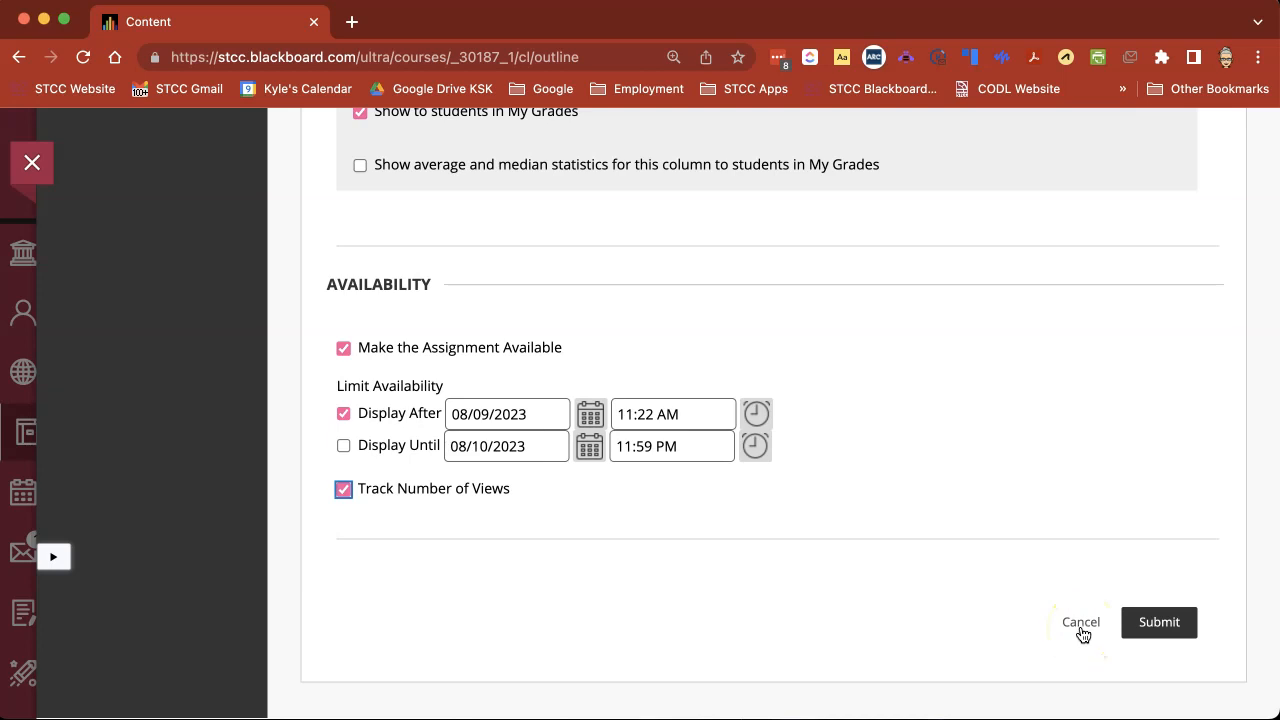
{"action": "left_click", "coordinate": [1166, 627]}
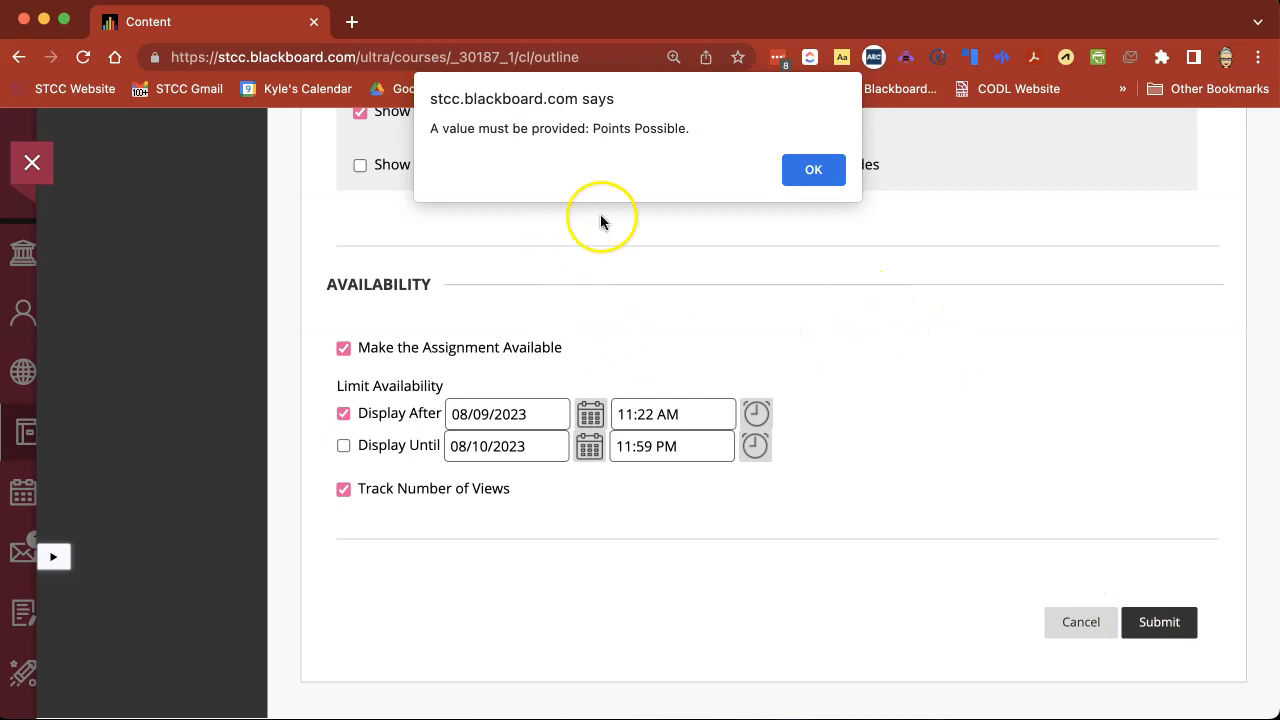
Set the assignment's points possible to 0 and submit it.
{"action": "left_click", "coordinate": [811, 169]}
{"action": "type", "text": "0"}
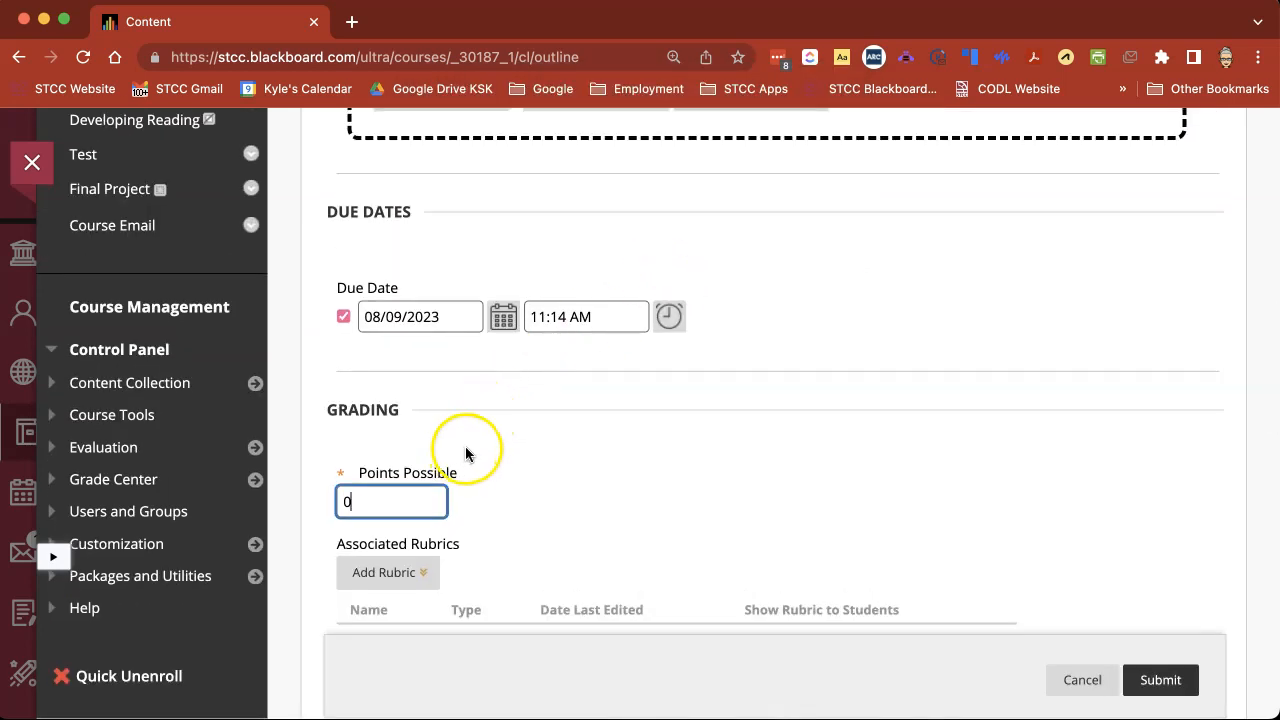
{"action": "left_click", "coordinate": [1150, 682]}
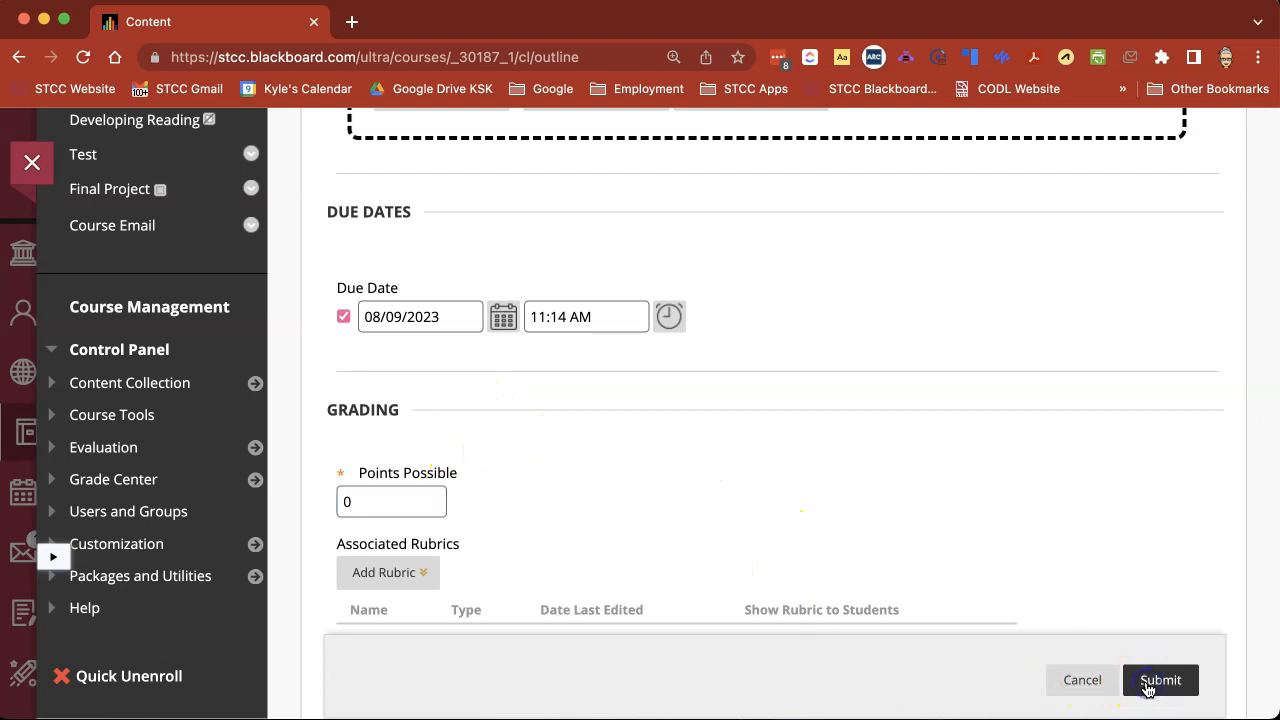
Preview the new assignment's instructions and submission area, and return to the assignments list.
{"action": "scroll", "coordinate": [921, 522], "scroll_direction": "down", "scroll_amount": 15}
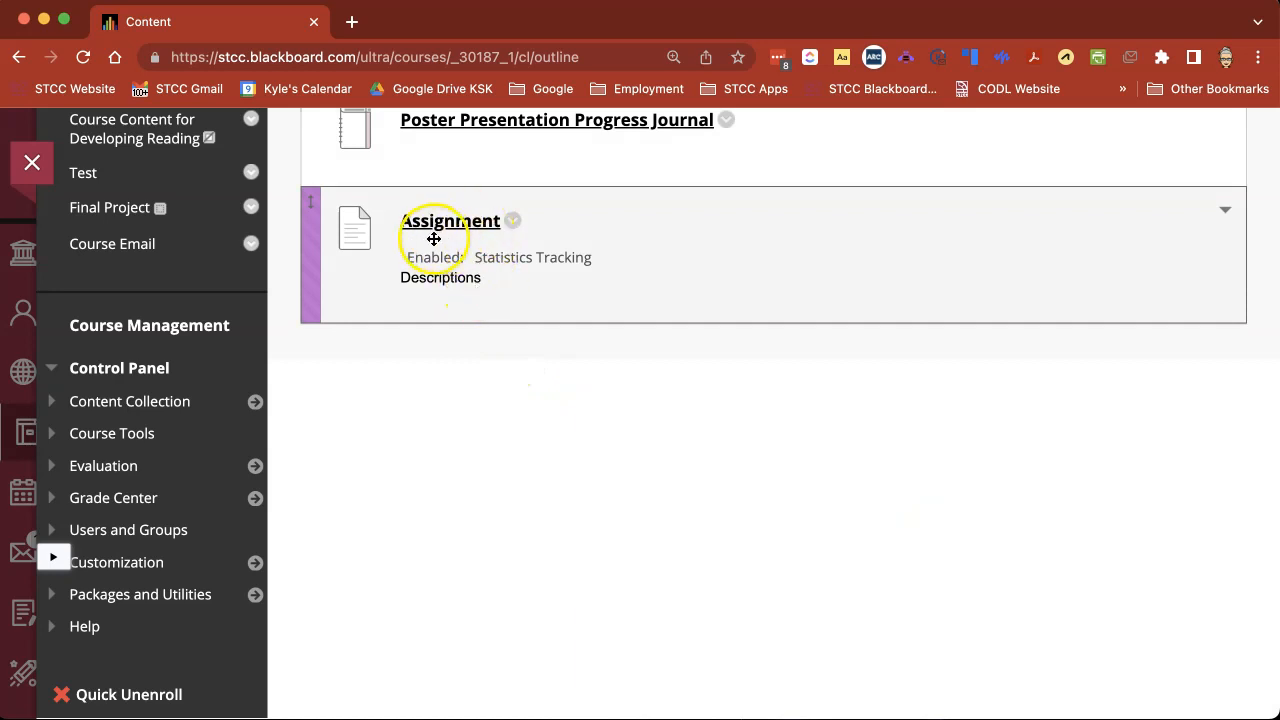
{"action": "left_click", "coordinate": [410, 220]}
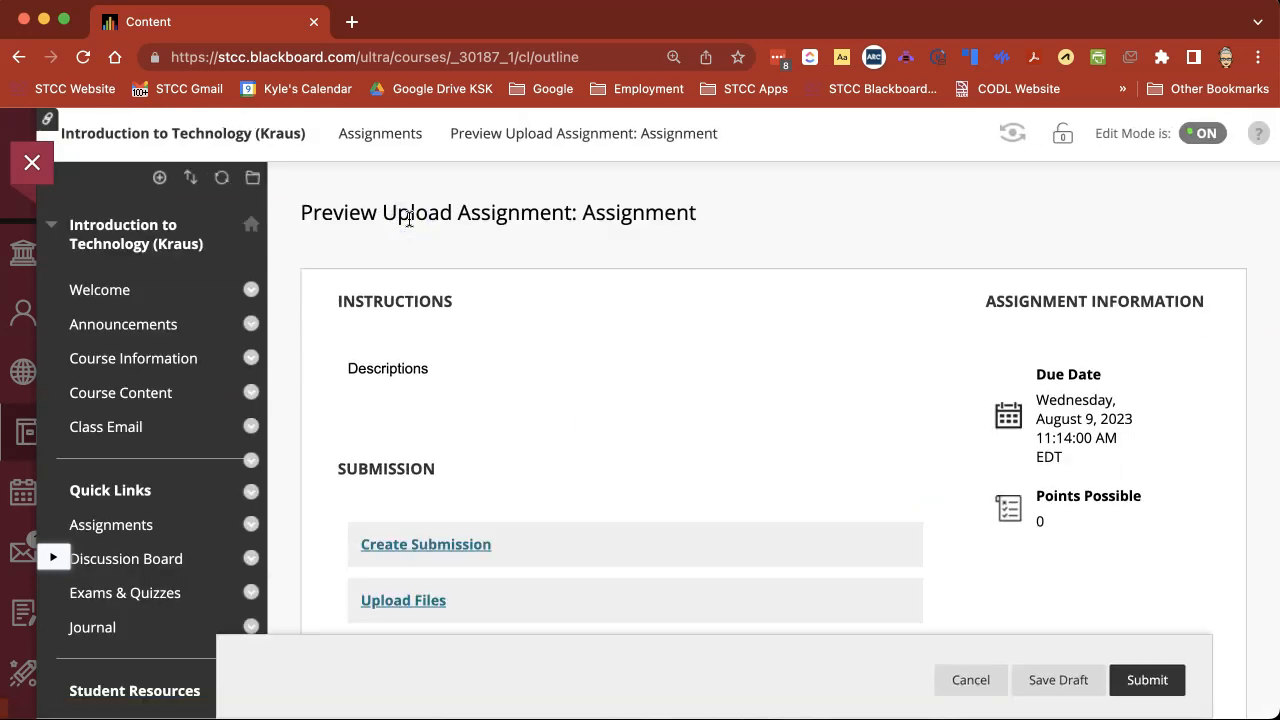
{"action": "scroll", "coordinate": [584, 378], "scroll_direction": "down", "scroll_amount": 2}
{"action": "scroll", "coordinate": [590, 378], "scroll_direction": "down", "scroll_amount": 3}
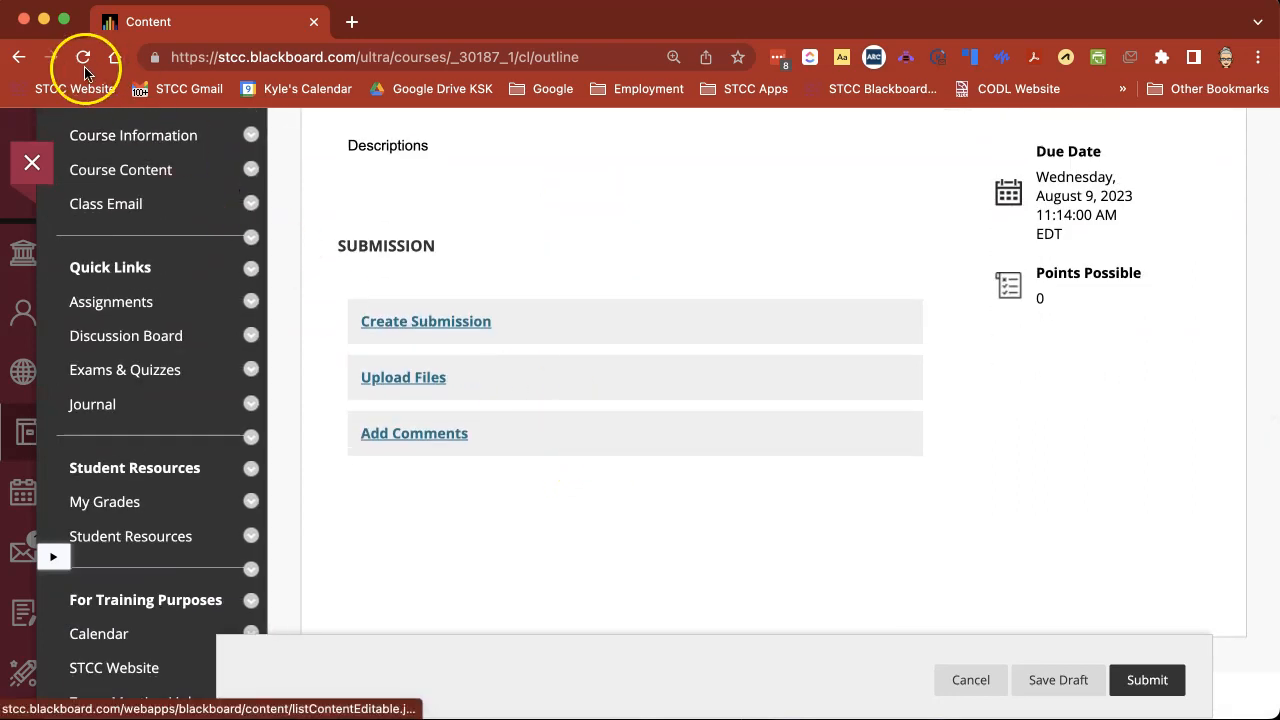
{"action": "left_click", "coordinate": [18, 57]}
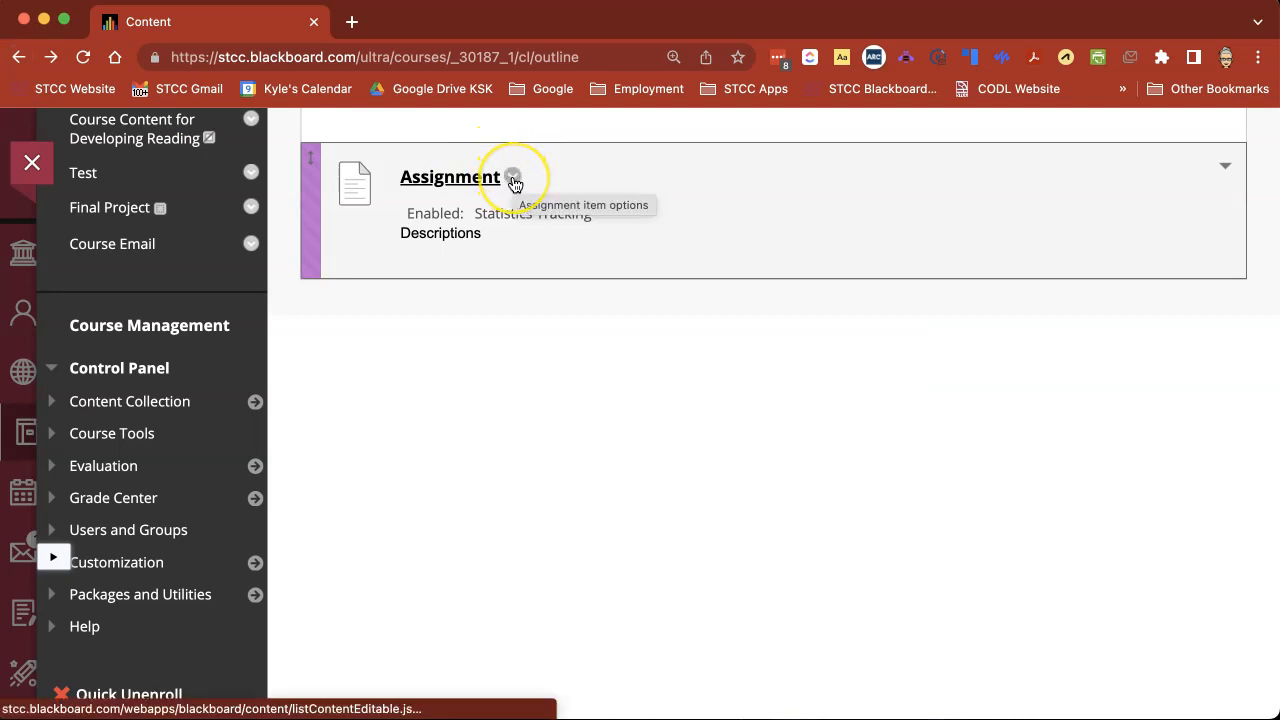
Look through the item options of the new assignment and close them.
{"action": "left_click", "coordinate": [513, 179]}
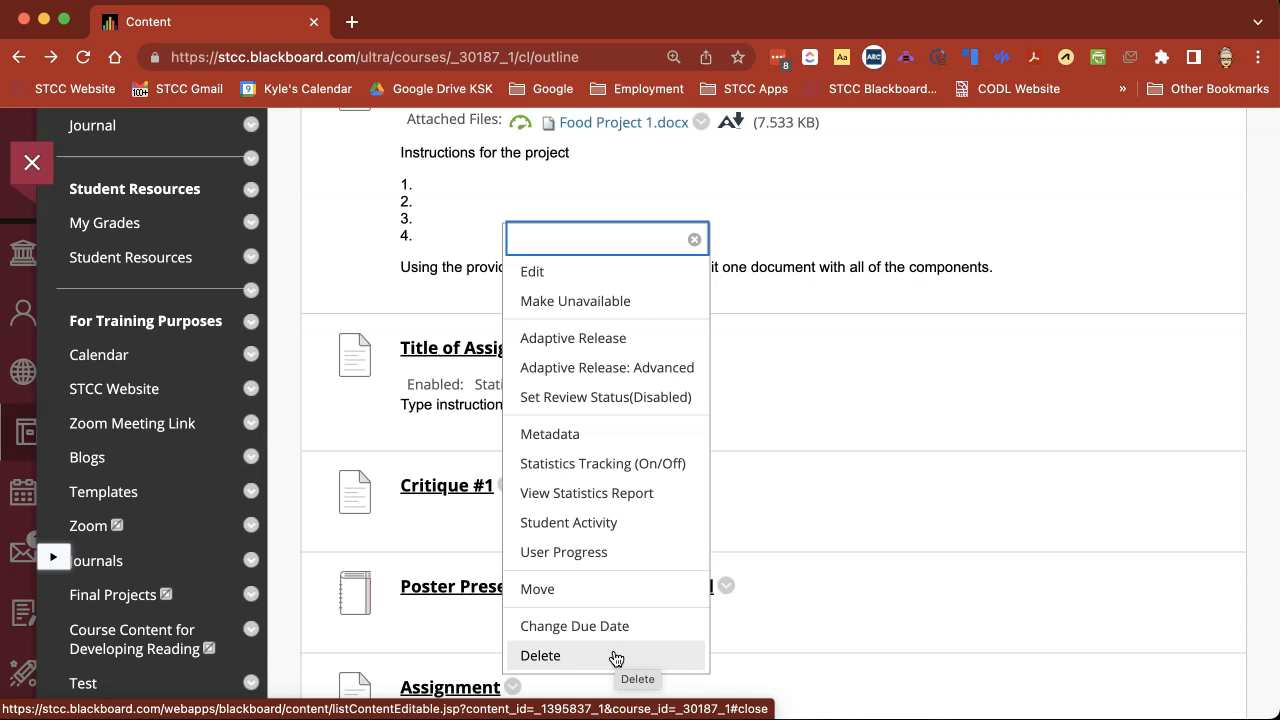
{"action": "scroll", "coordinate": [616, 658], "scroll_direction": "down", "scroll_amount": 2}
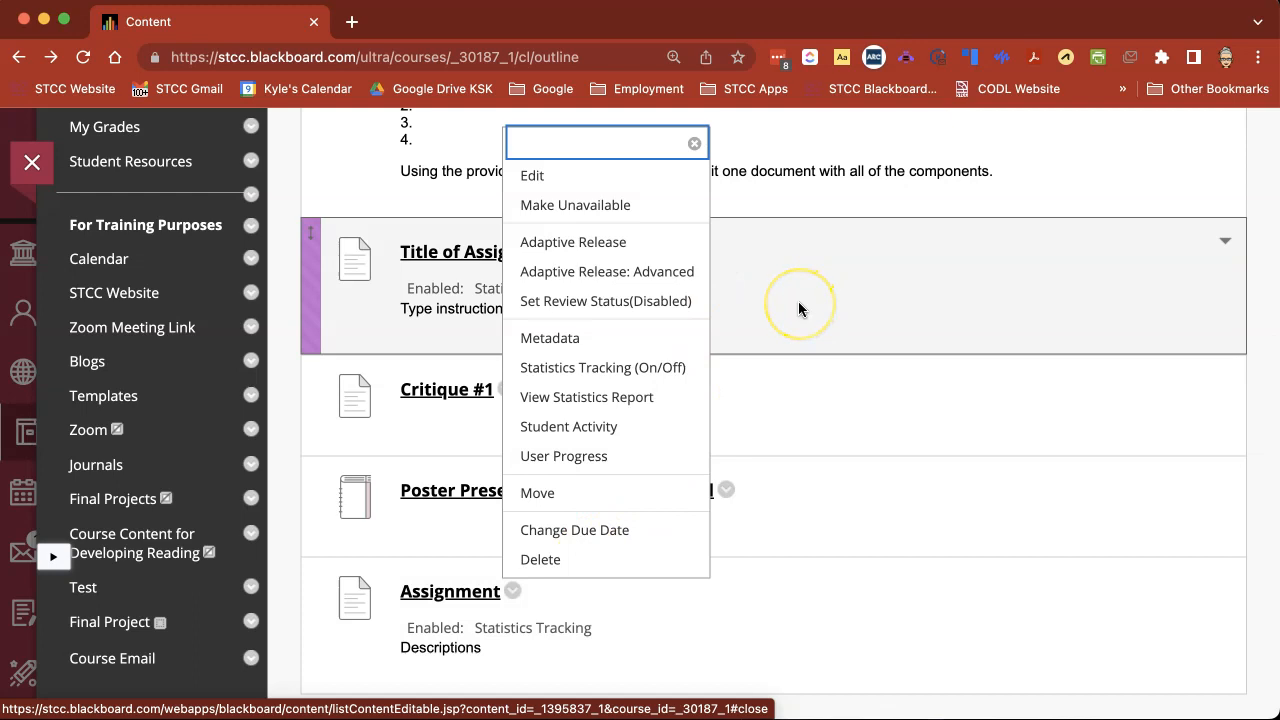
{"action": "scroll", "coordinate": [800, 309], "scroll_direction": "up", "scroll_amount": 1}
{"action": "left_click", "coordinate": [413, 389]}
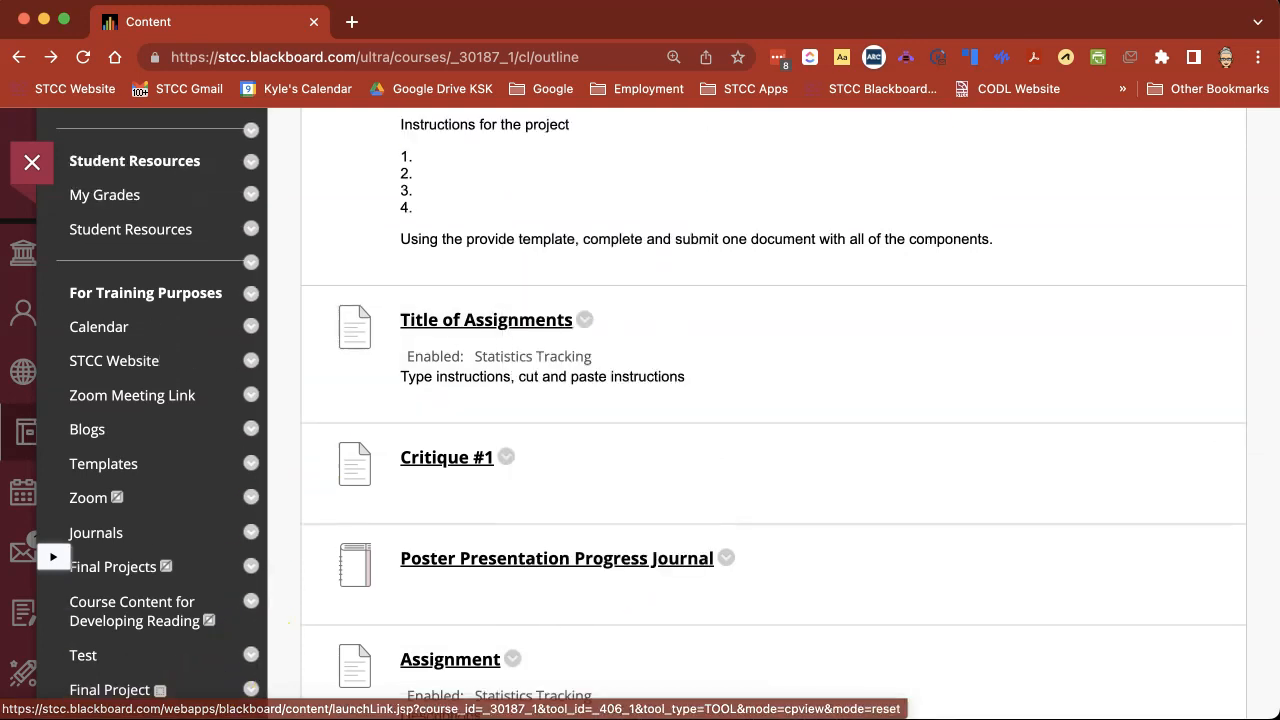